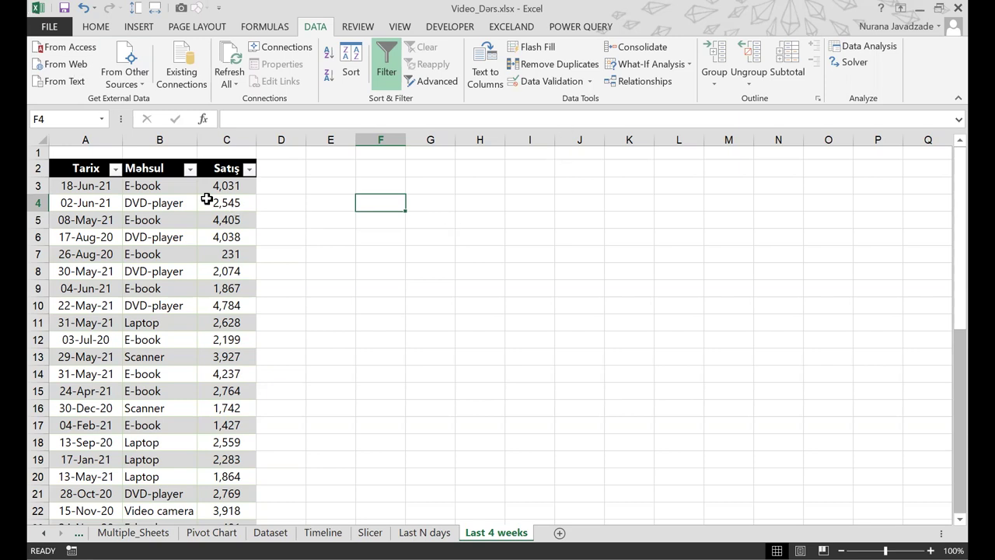
left_click_drag(86, 180, 99, 408)
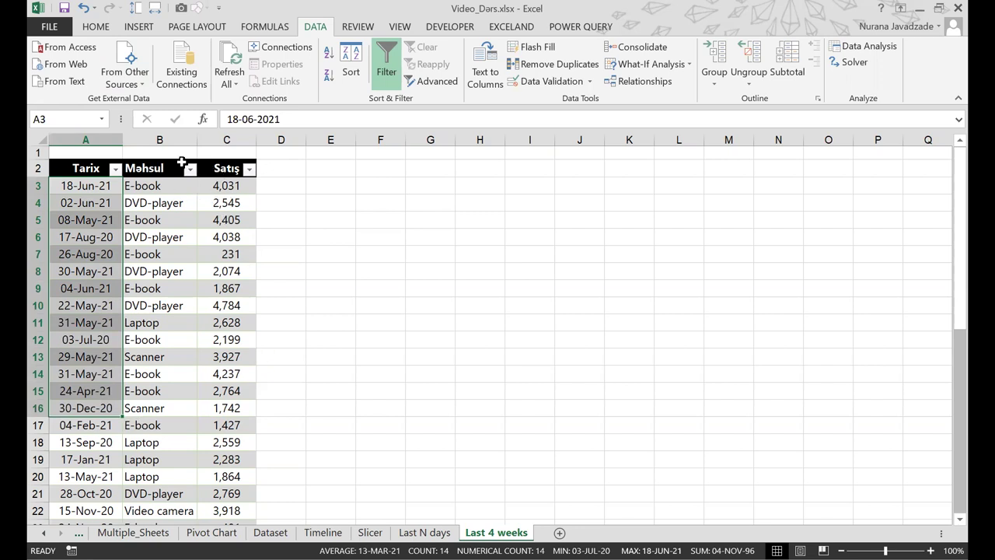
left_click_drag(82, 169, 45, 410)
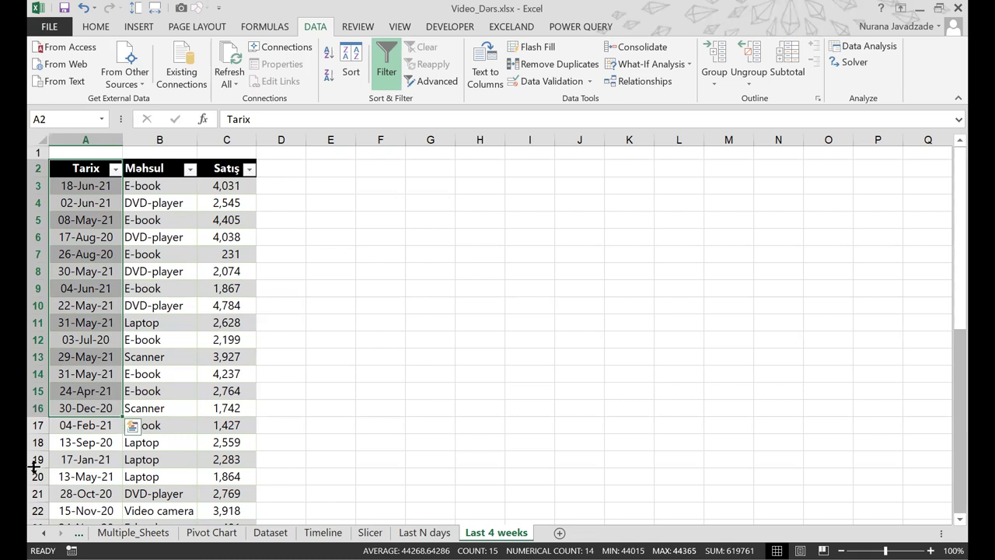
Add the header "Həftə" in cell D2, directly beside the Satış column.
left_click(280, 165)
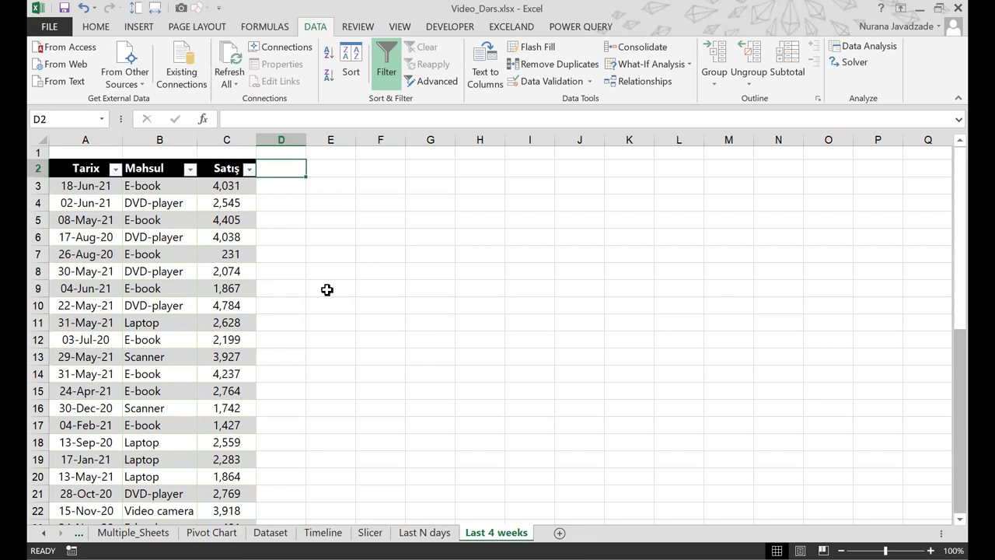
key("super+space")
type("Həftə")
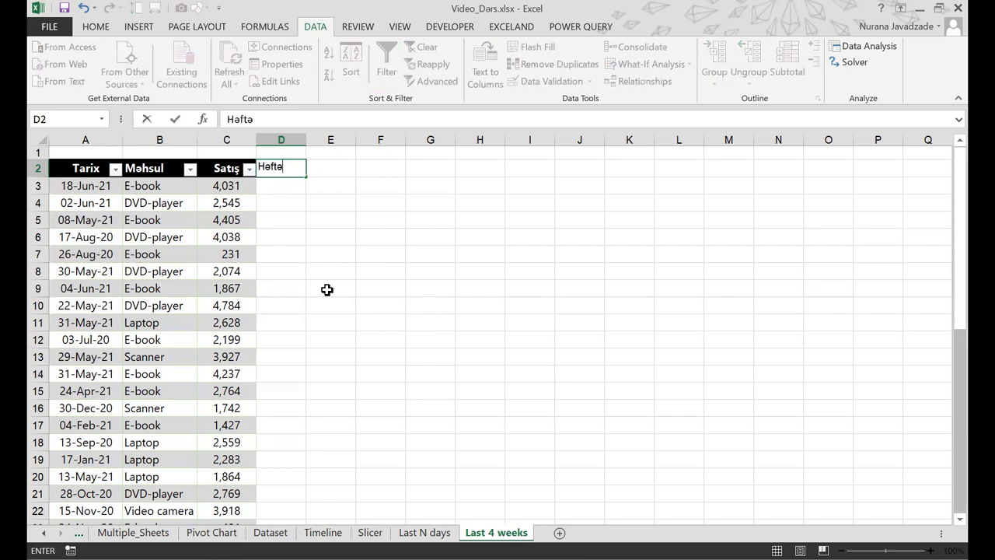
key("Return")
key("Up")
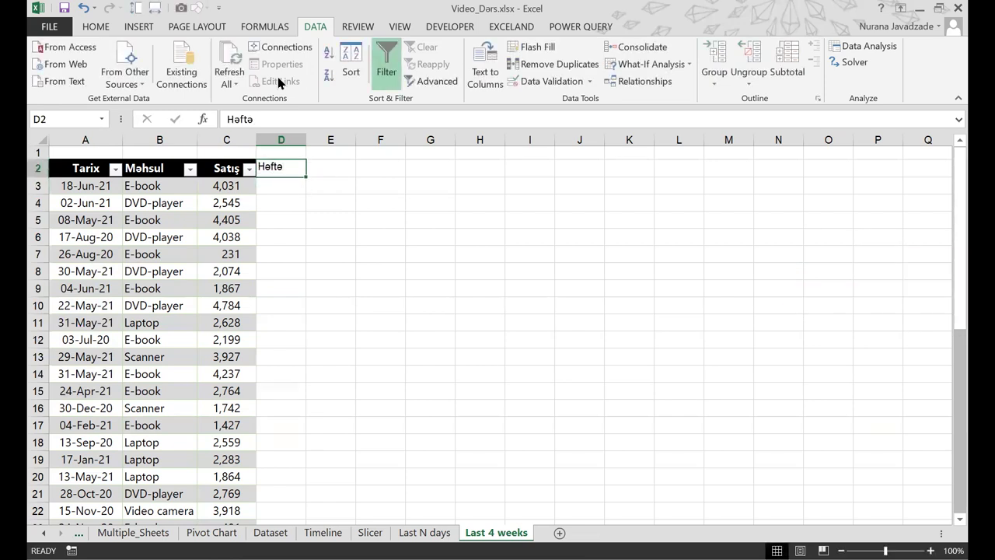
Enter =WEEKDAY(A3,2) in cell D3 to get the date's weekday number, counting Monday as 1 through Sunday as 7.
key("Down")
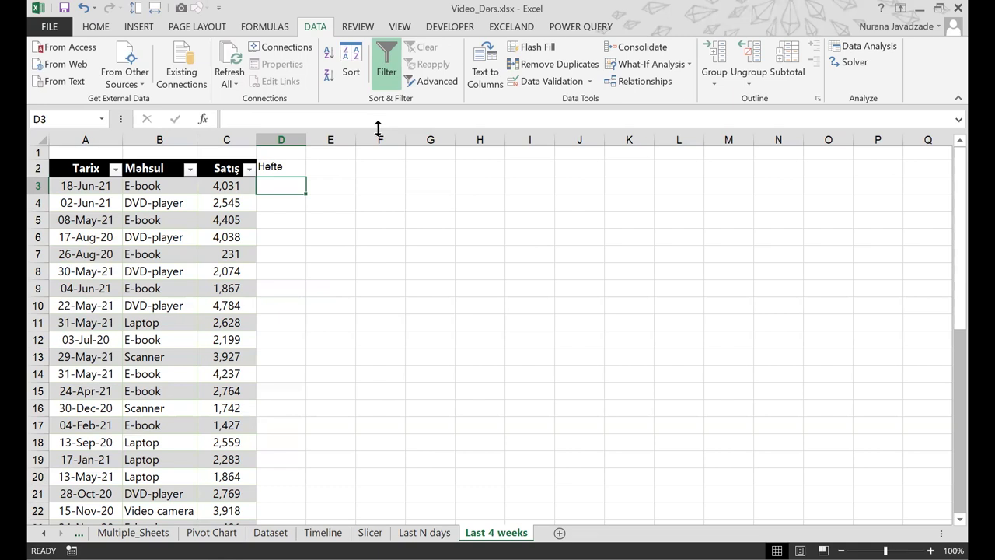
left_click(74, 187)
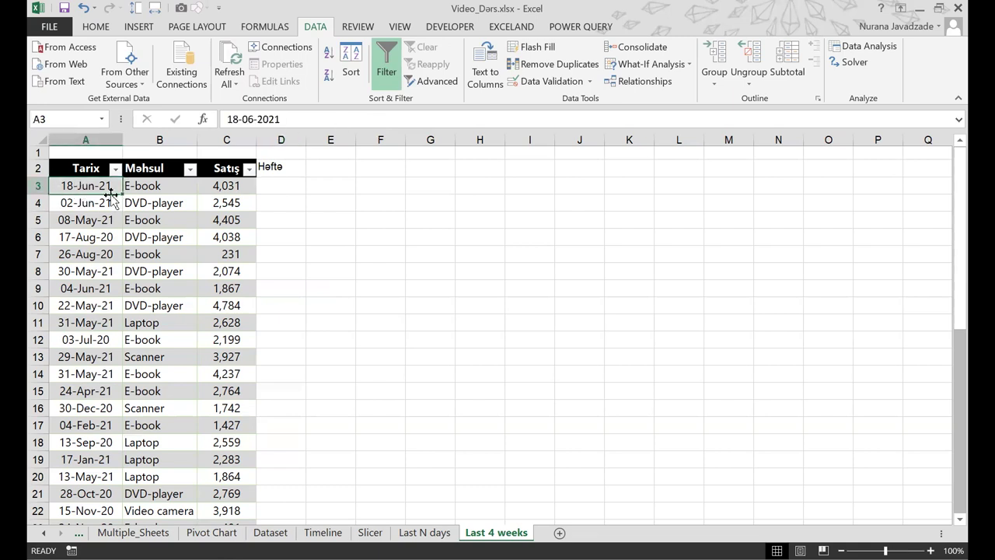
left_click(285, 188)
type("=w")
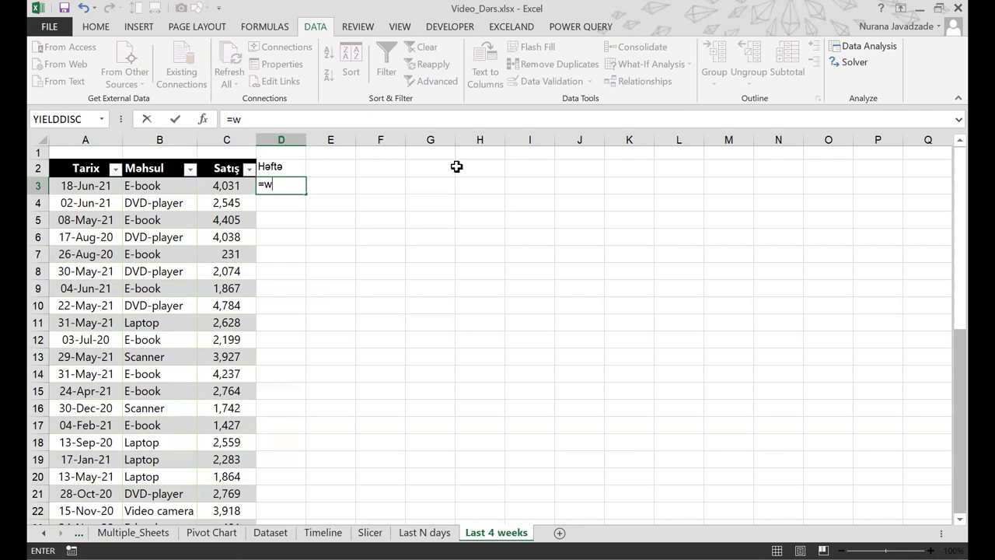
type("eekd")
key("Tab")
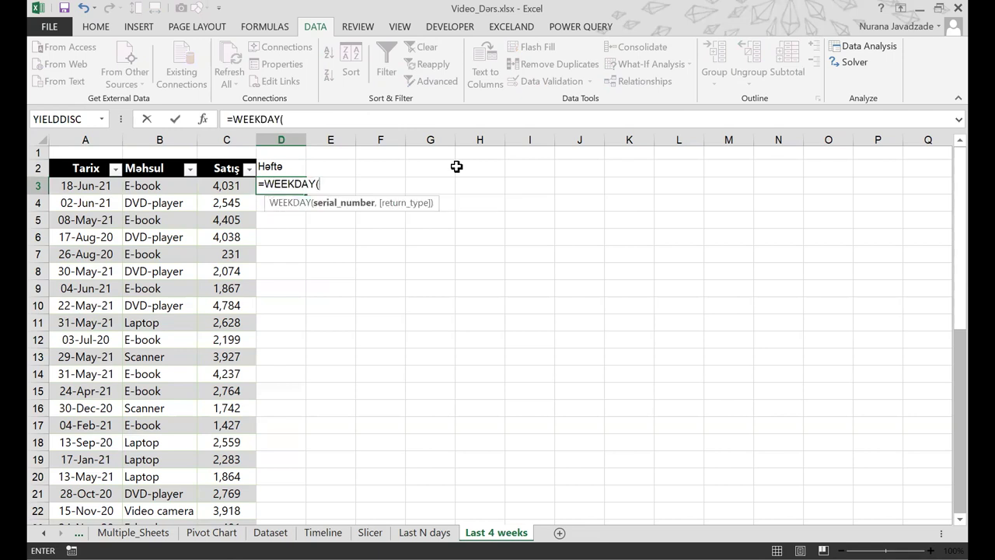
left_click(101, 187)
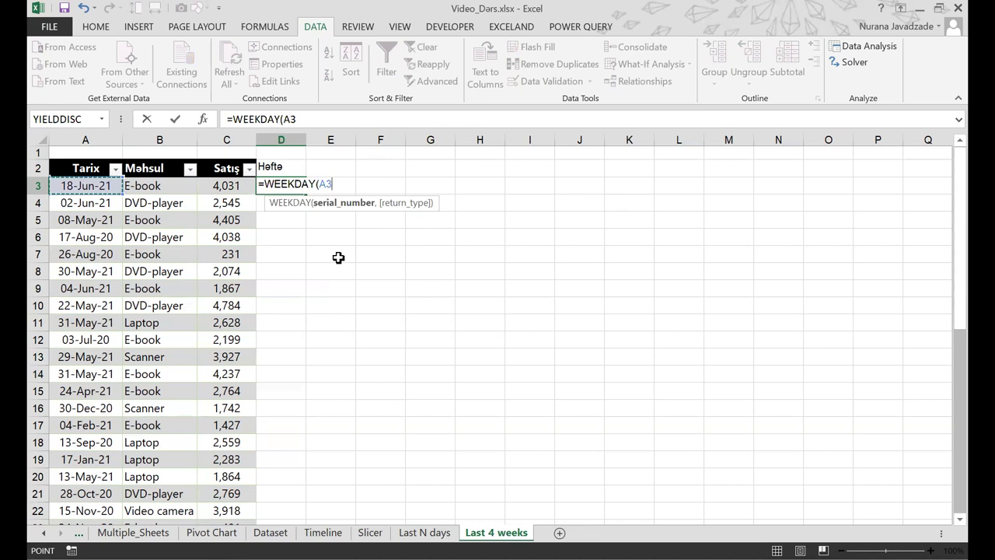
type(",")
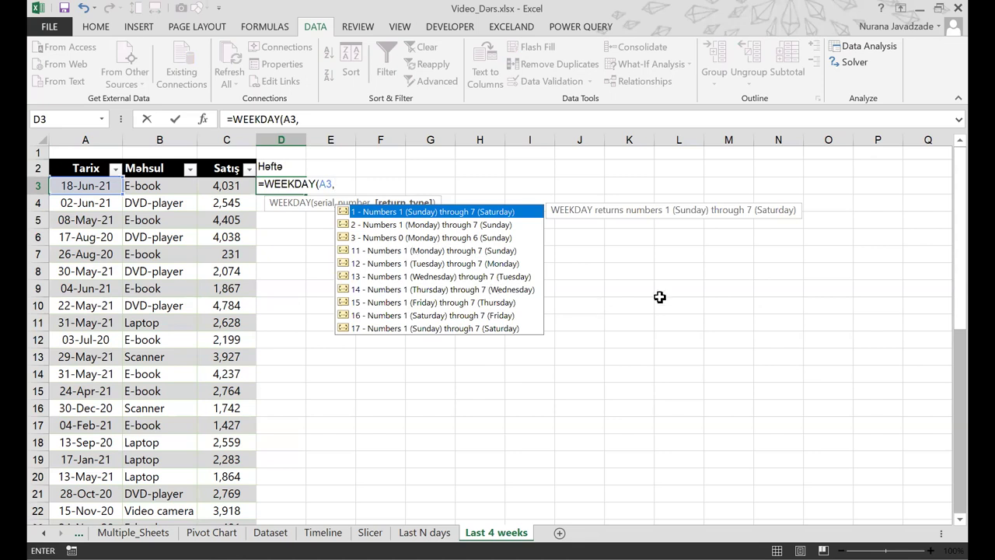
key("Down")
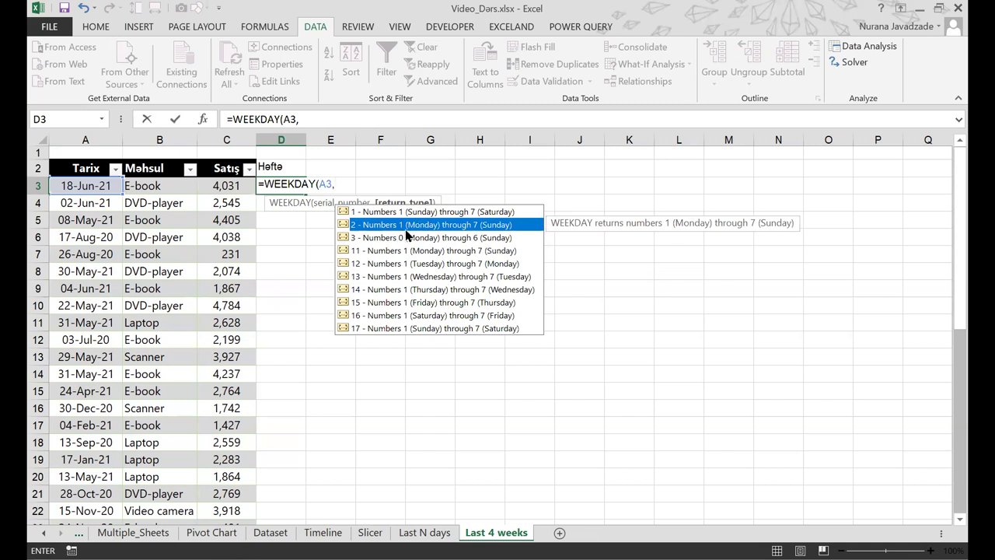
double_click(491, 230)
type(")")
key("ctrl+Return")
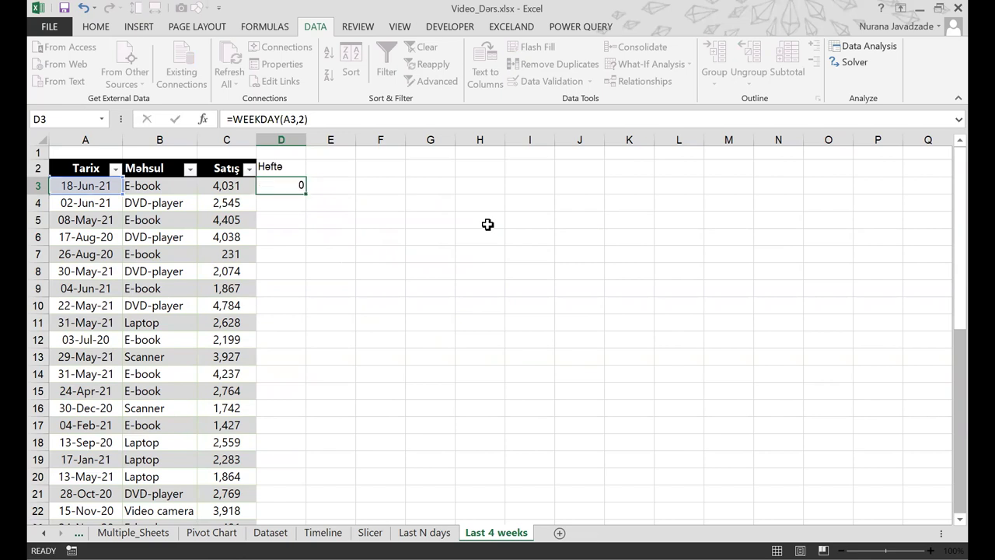
key("Return")
left_click(284, 188)
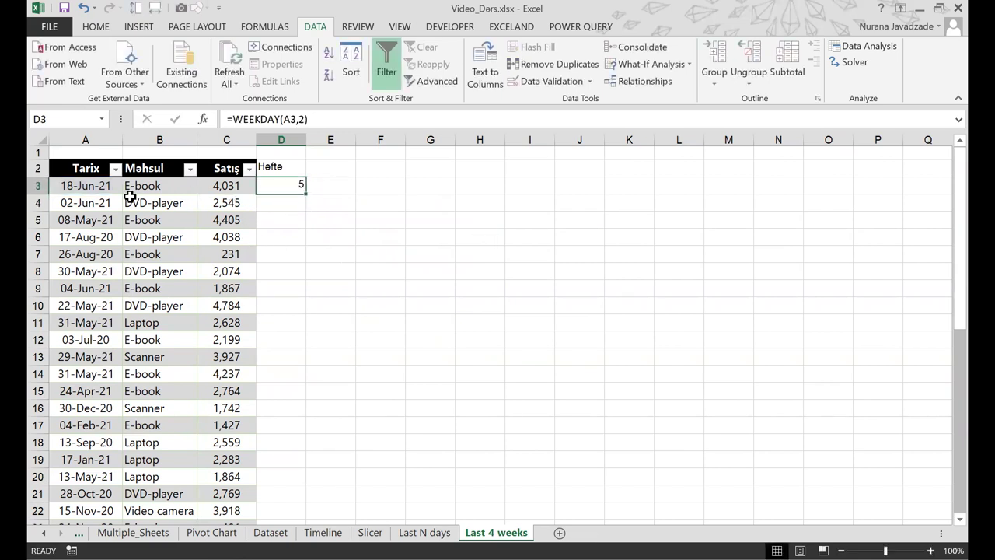
left_click(71, 185)
left_click(289, 188)
left_click(54, 184)
left_click(71, 220)
left_click(71, 235)
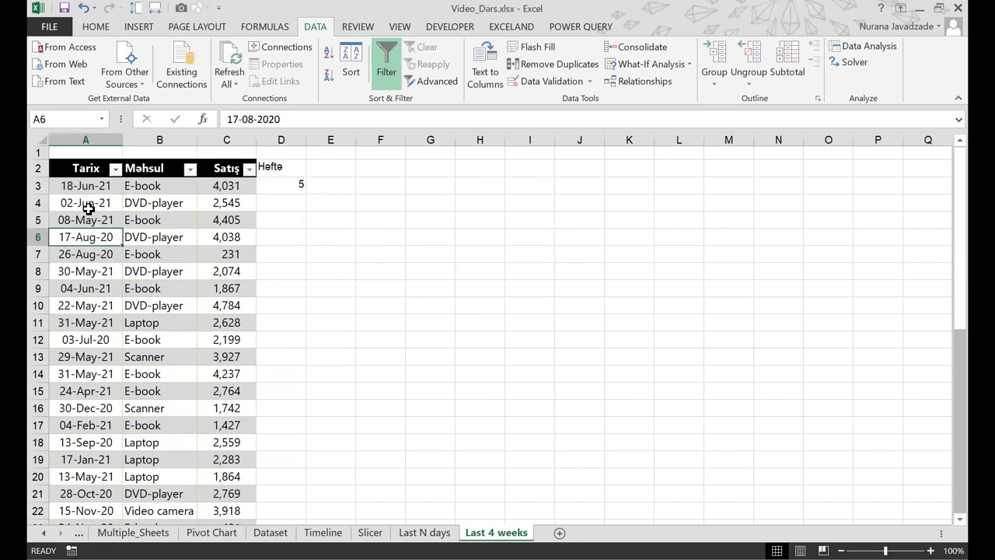
left_click(88, 206)
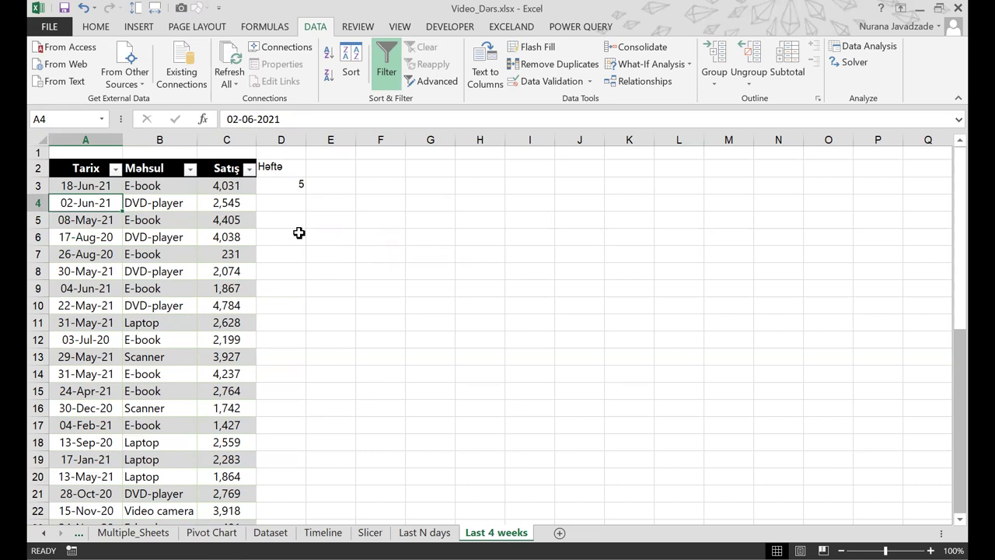
Extend the formula in D3 to =A3-WEEKDAY(A3,2) so the weekday number is subtracted from the date.
left_click(305, 188)
left_click(235, 120)
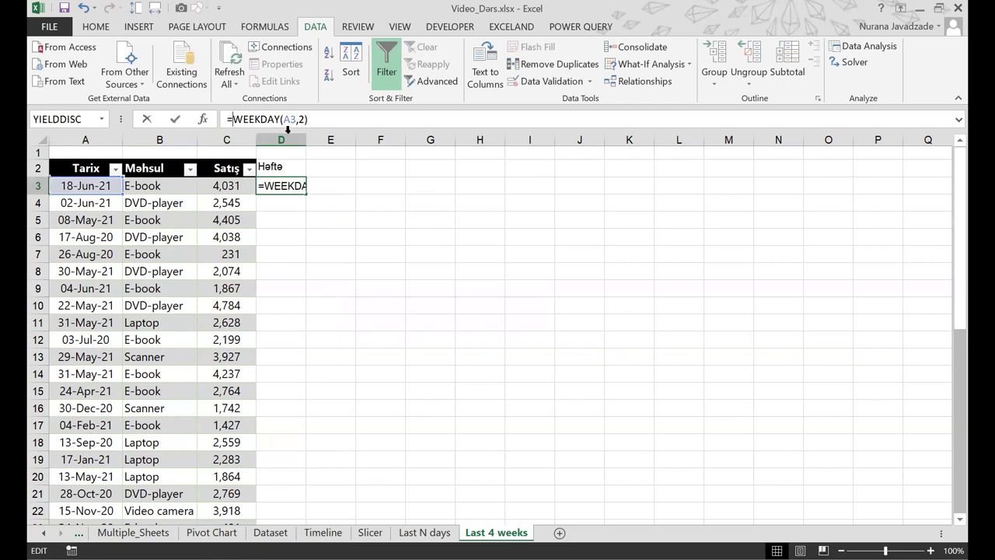
left_click(94, 185)
type("-")
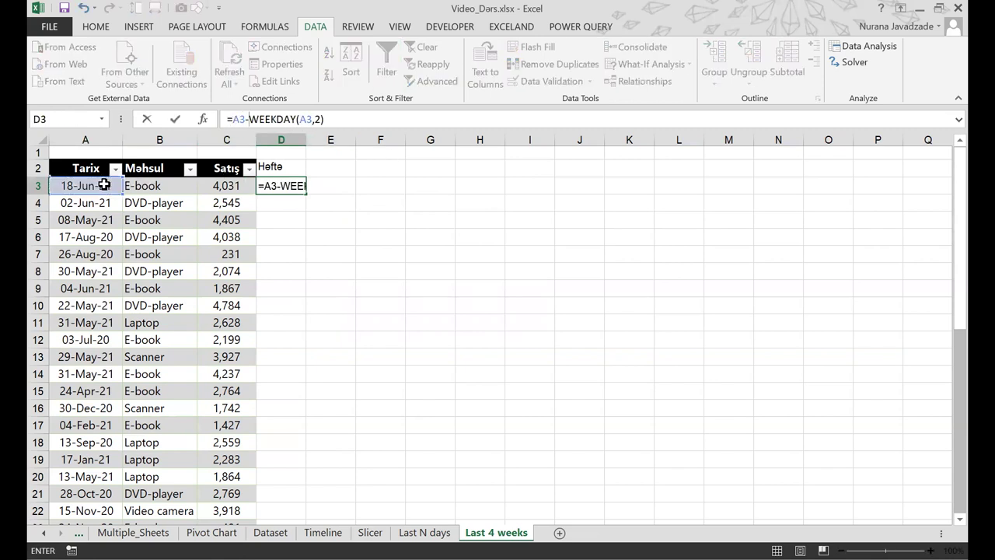
key("Return")
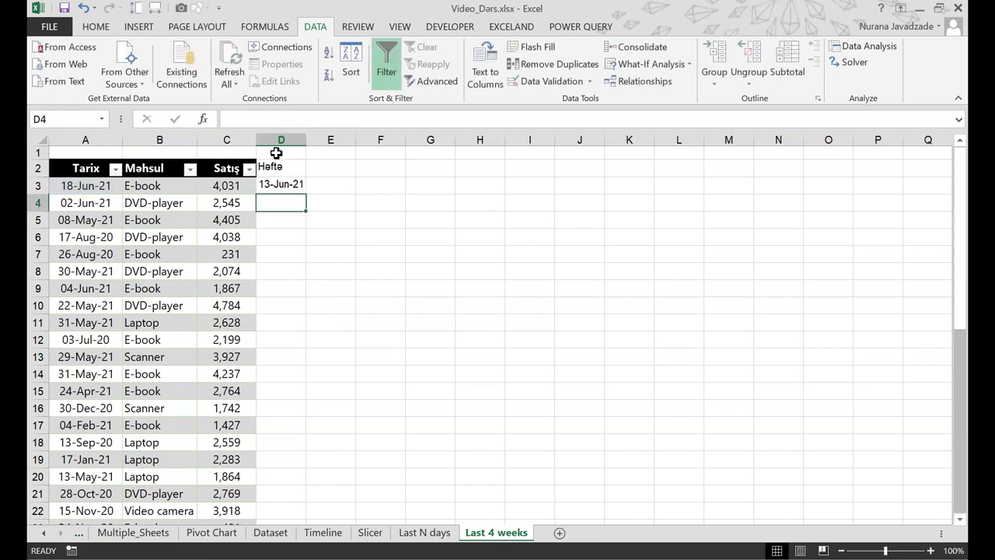
Fill the D3 formula down the Həftə column for all data rows and widen column D to fit the dates.
left_click(287, 185)
left_click(88, 185)
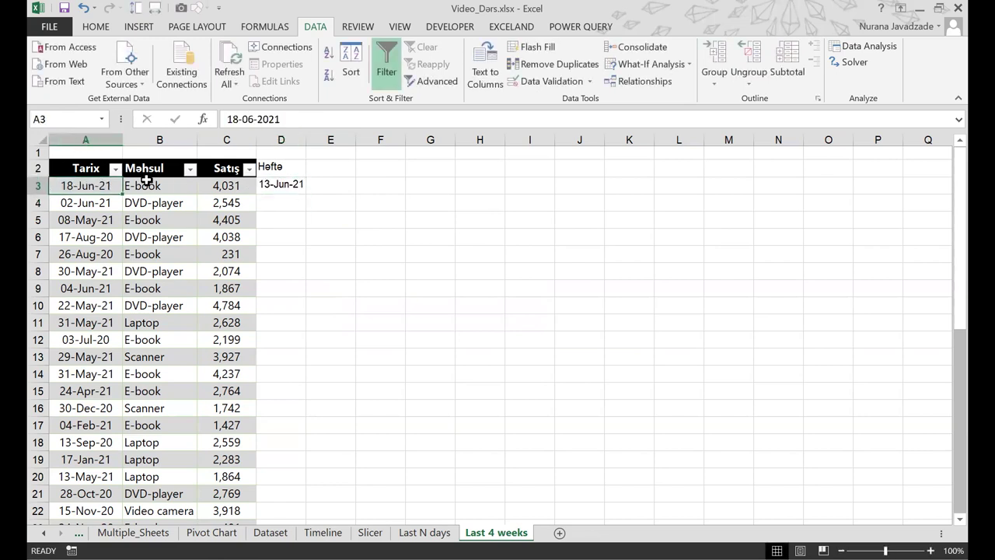
left_click(281, 186)
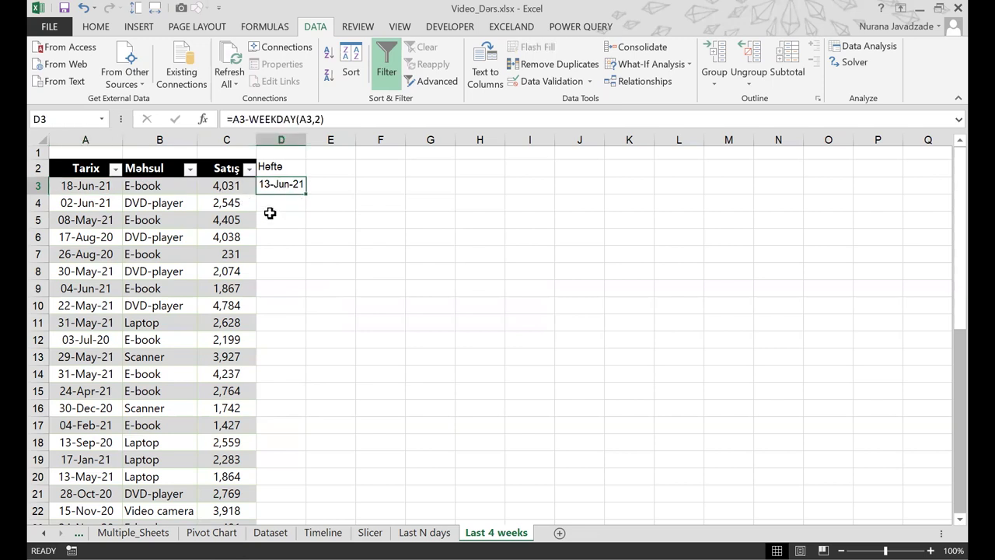
left_click_drag(306, 198, 306, 198)
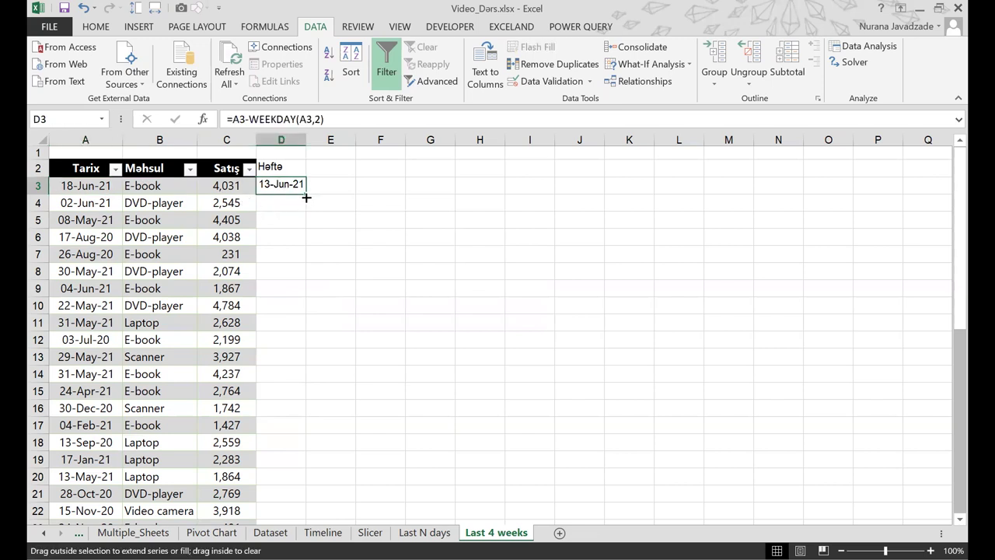
double_click(306, 199)
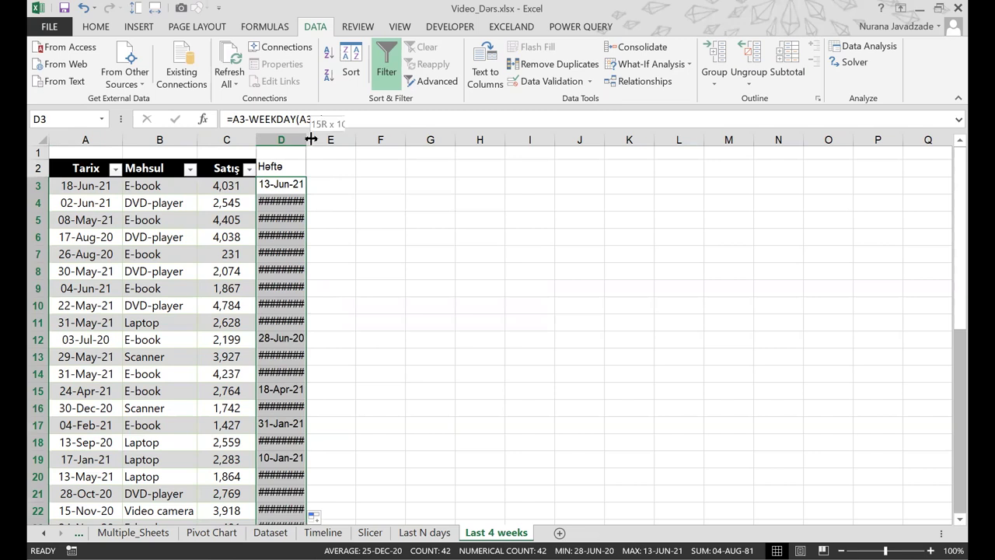
left_click_drag(310, 139, 339, 160)
left_click(318, 191)
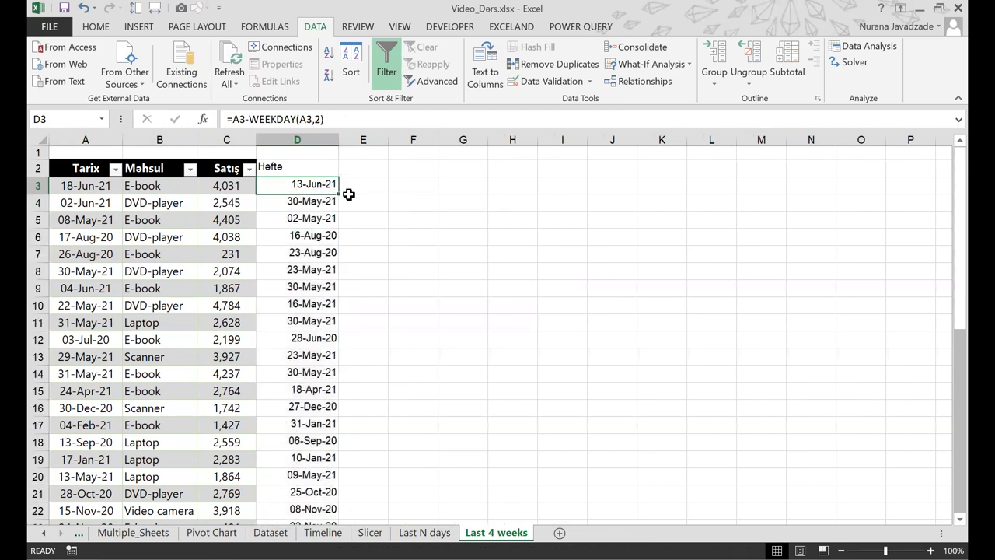
Add the header "Filter" in cell E2, beside the Həftə header.
left_click(371, 180)
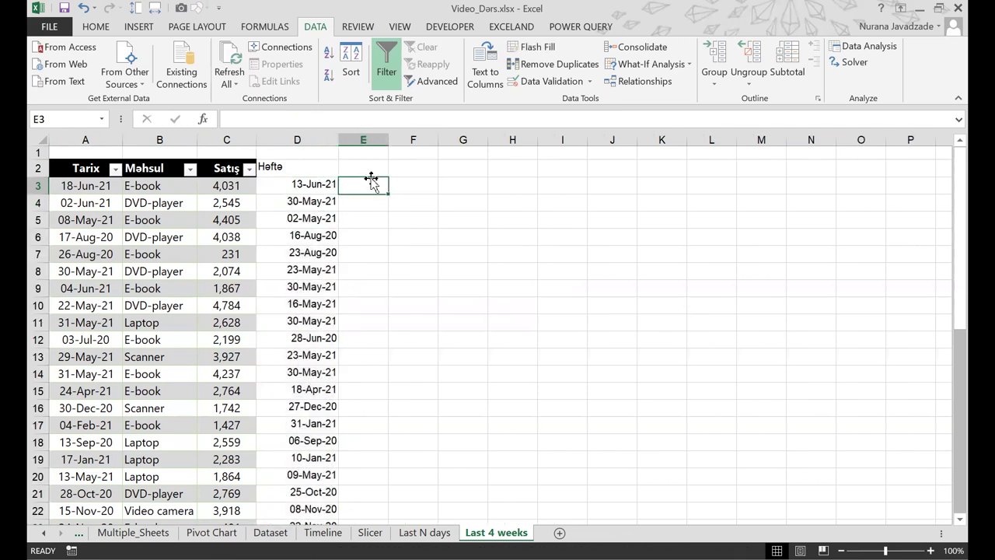
key("Up")
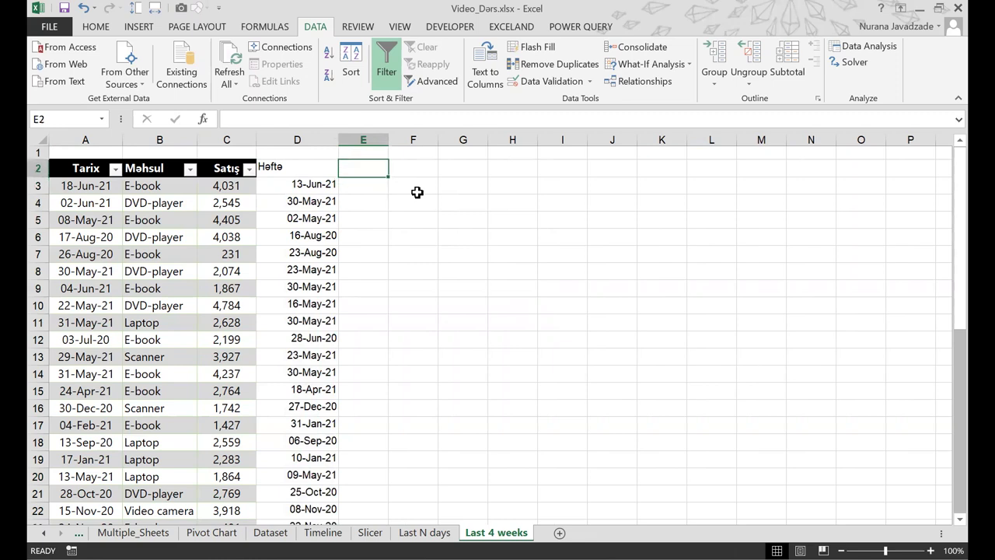
type("Filter")
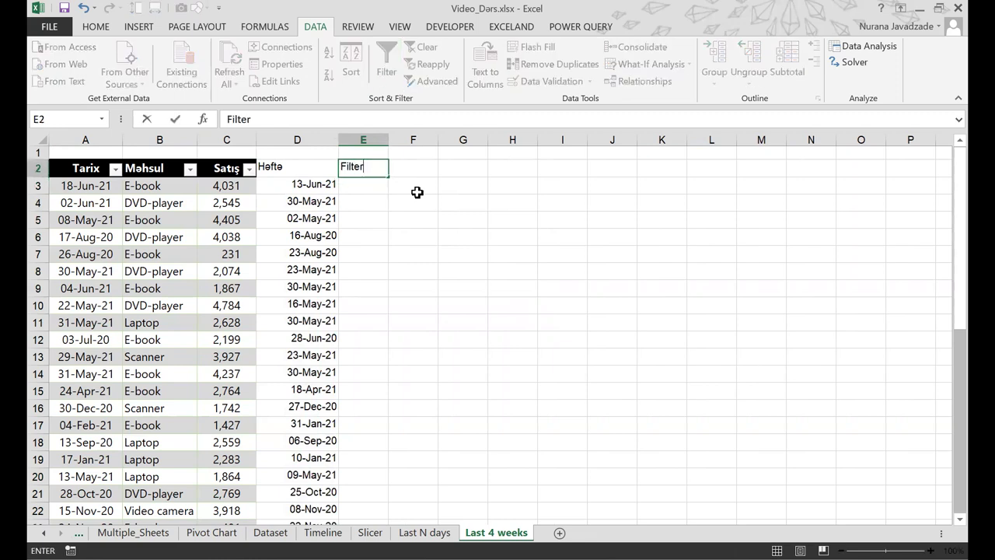
key("Return")
key("Up")
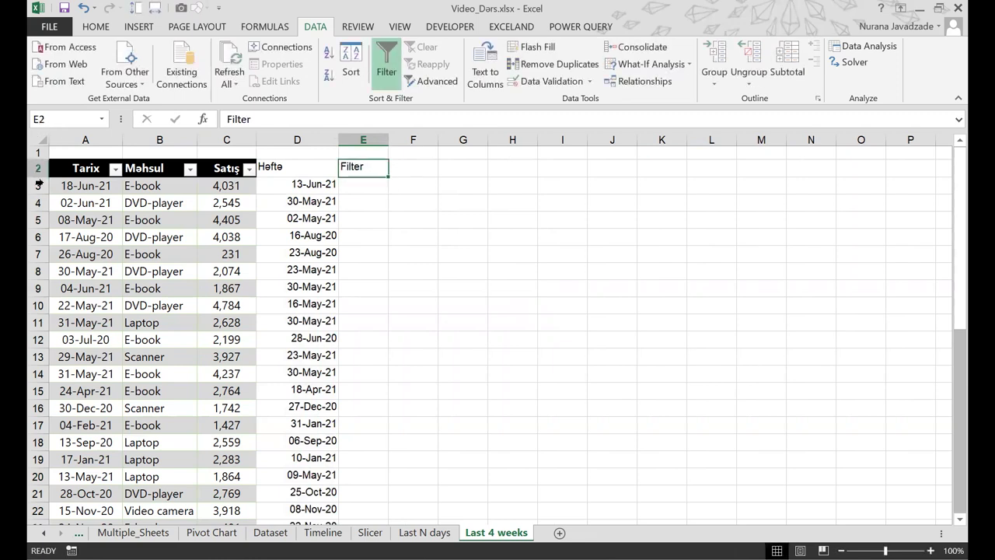
Widen the Filter column E and select its first data cell, E3.
left_click(384, 189)
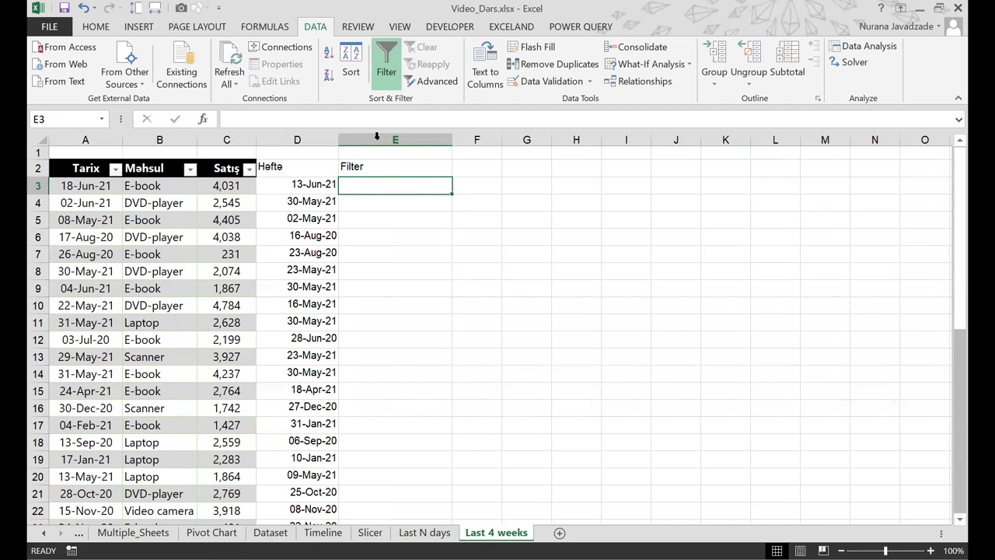
left_click_drag(365, 185, 365, 374)
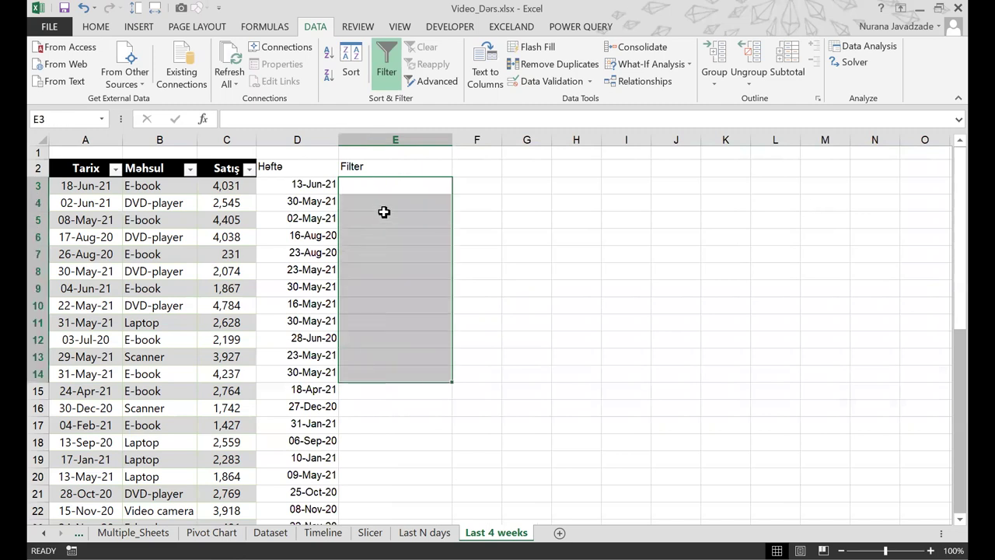
left_click(391, 188)
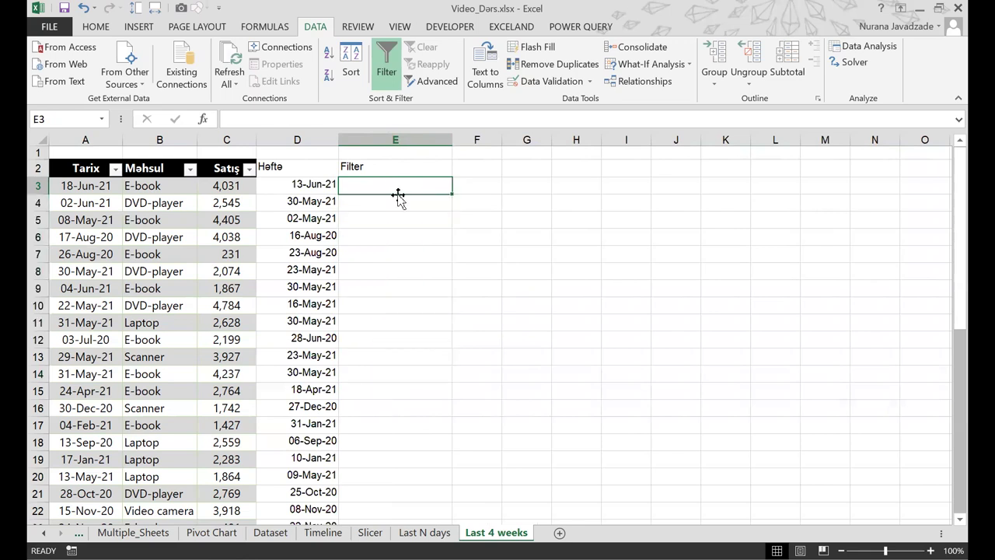
Start an AND formula in E3 with the first condition A3>=TODAY()-WEEKDAY(TODAY(),2)-28.
type("=and(")
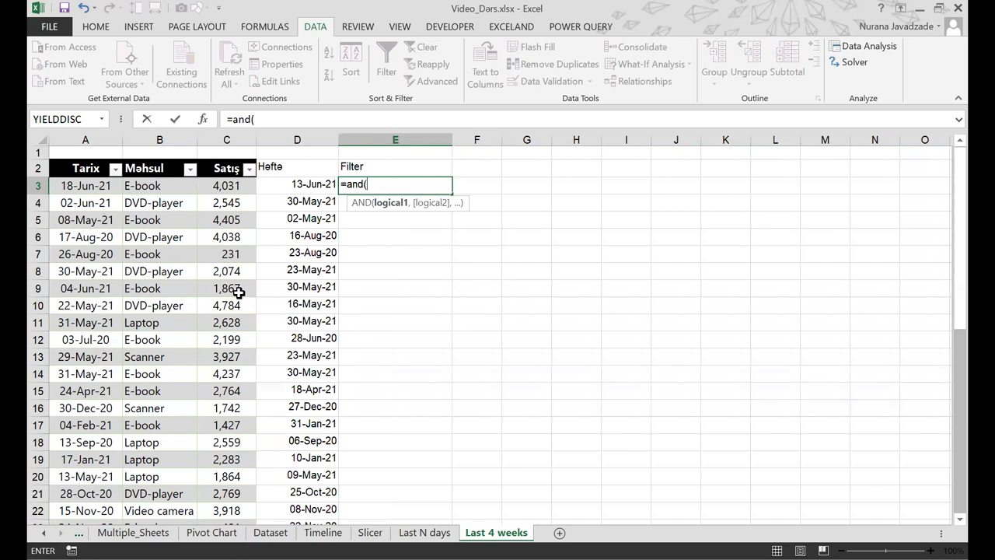
left_click(99, 187)
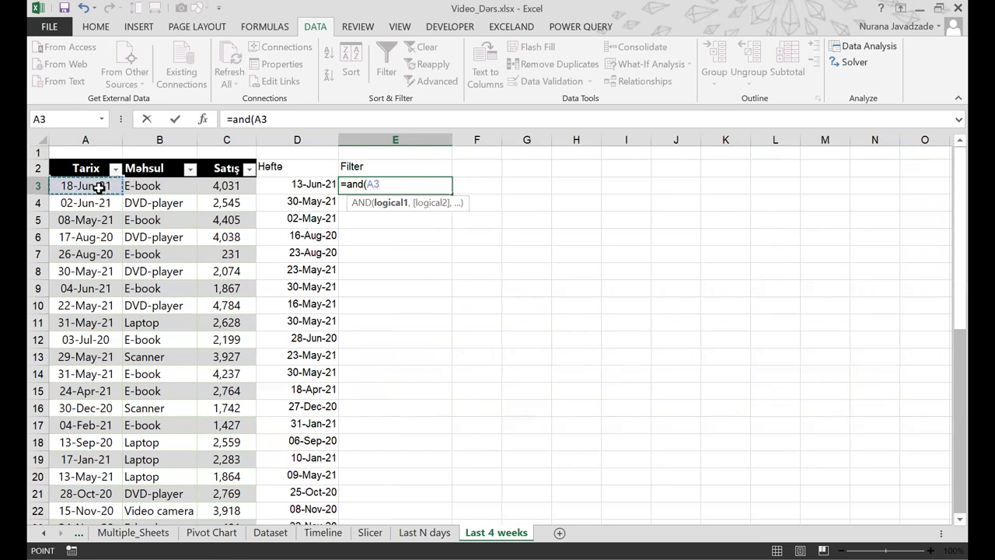
type(">=")
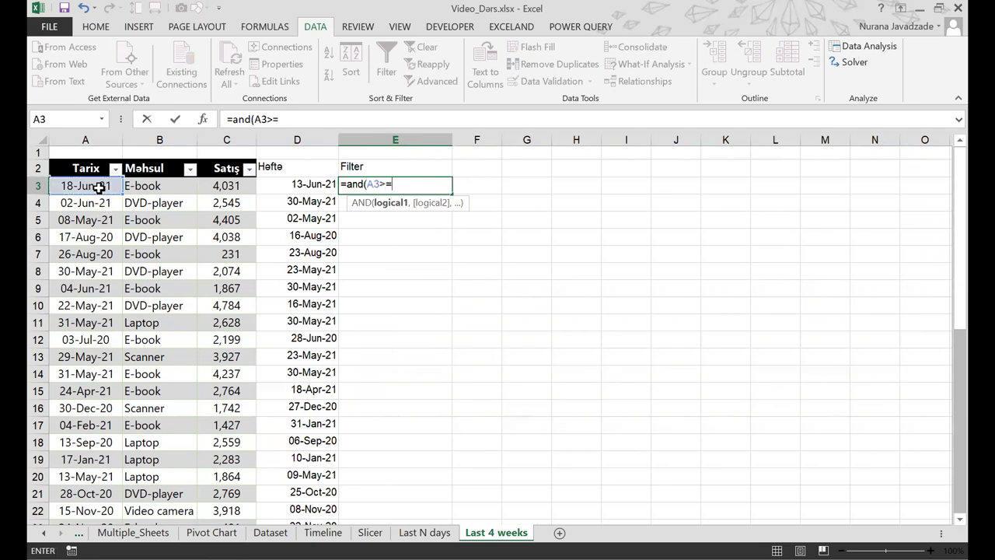
type("today")
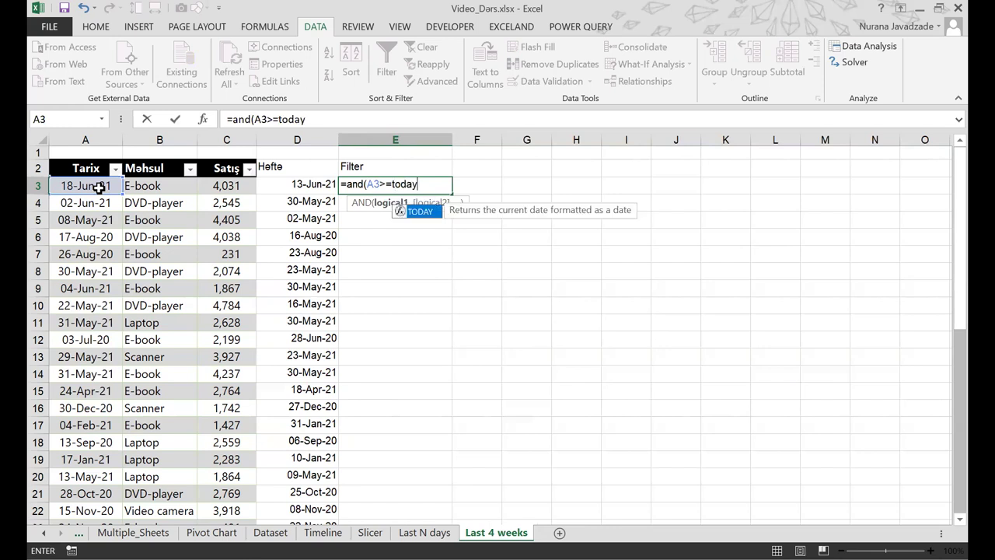
type("(")
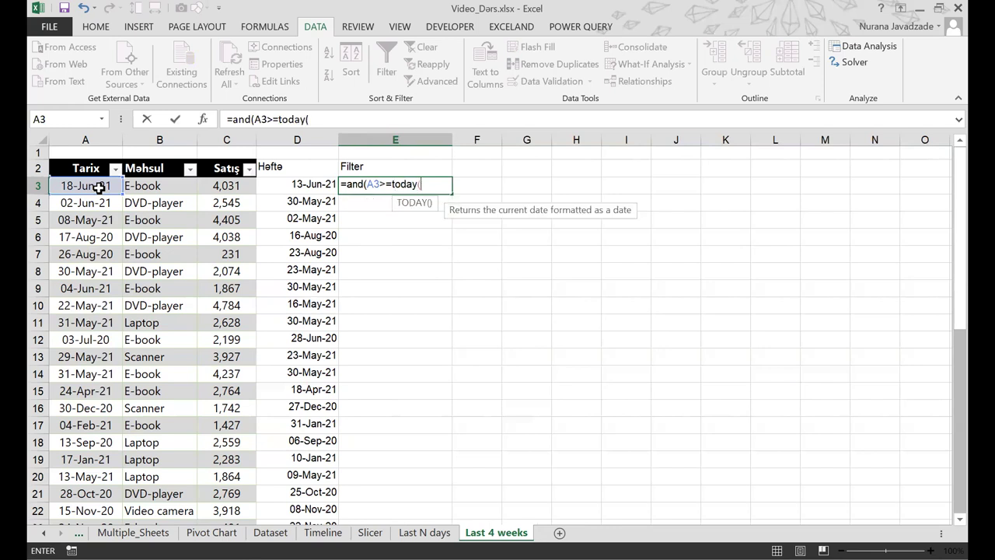
type(")-weekday")
key("BackSpace")
key("BackSpace")
key("BackSpace")
key("BackSpace")
key("BackSpace")
key("BackSpace")
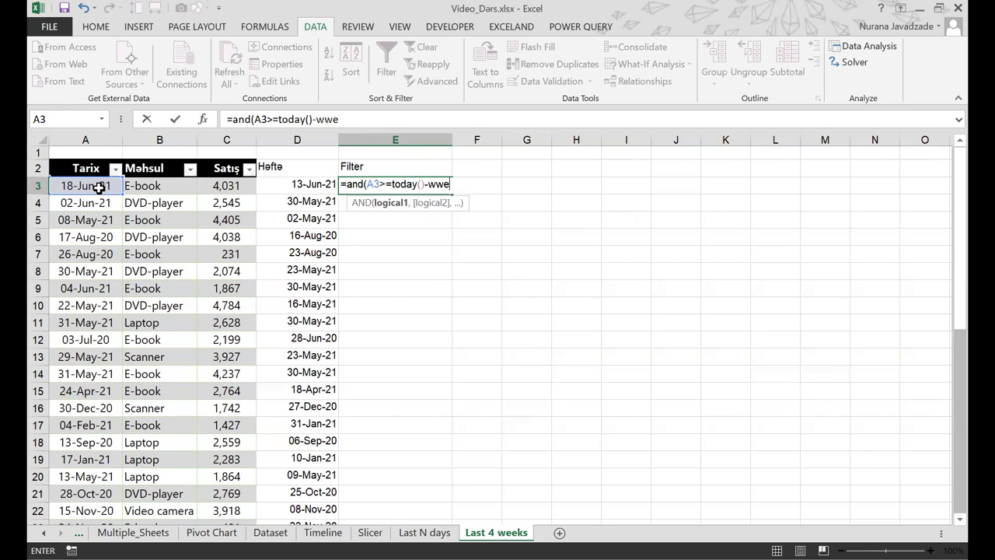
type("e")
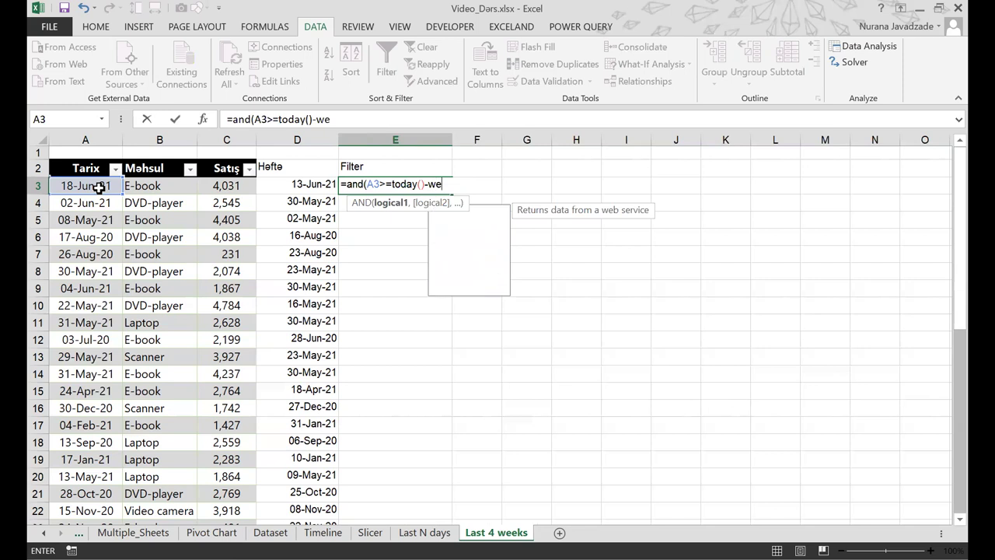
key("Down")
key("Tab")
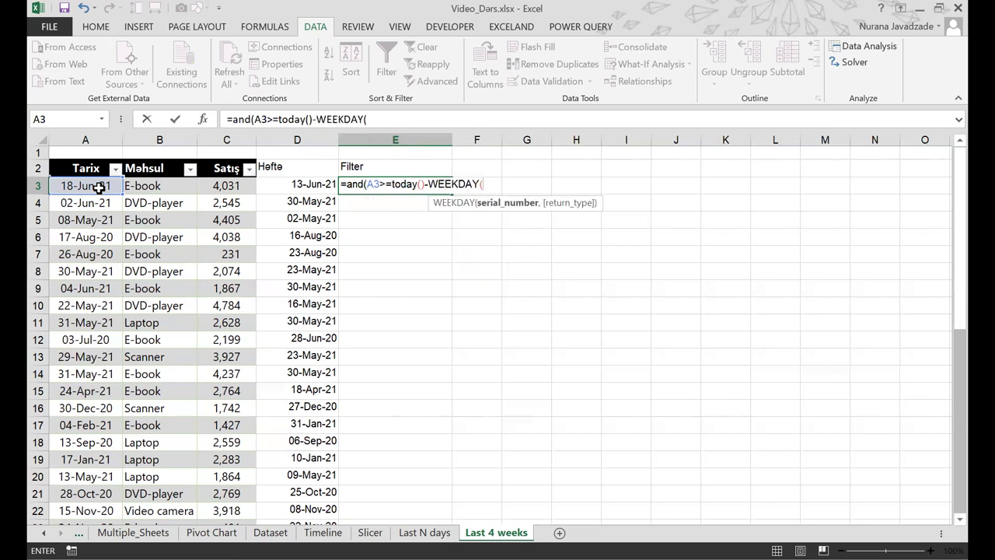
type("today(),2")
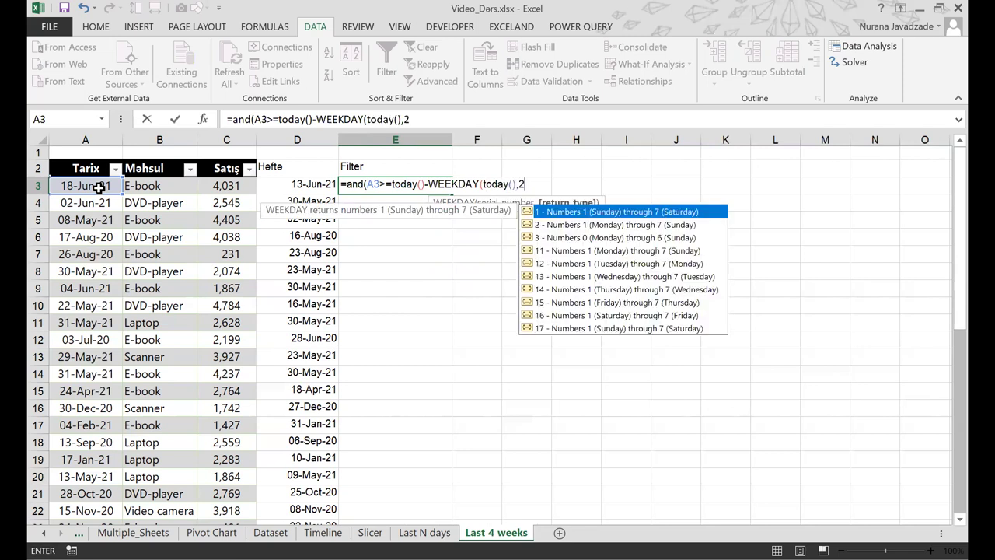
type(")")
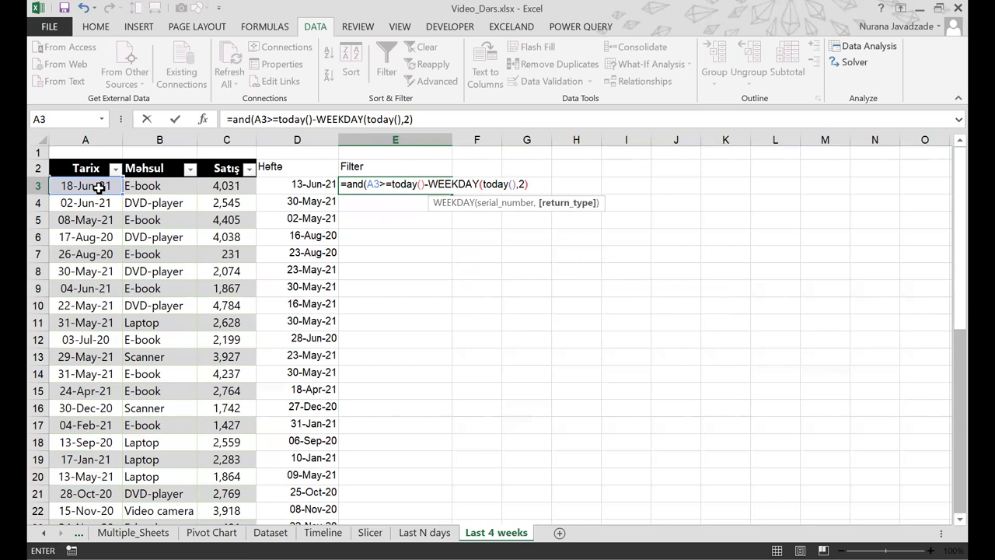
type("-28")
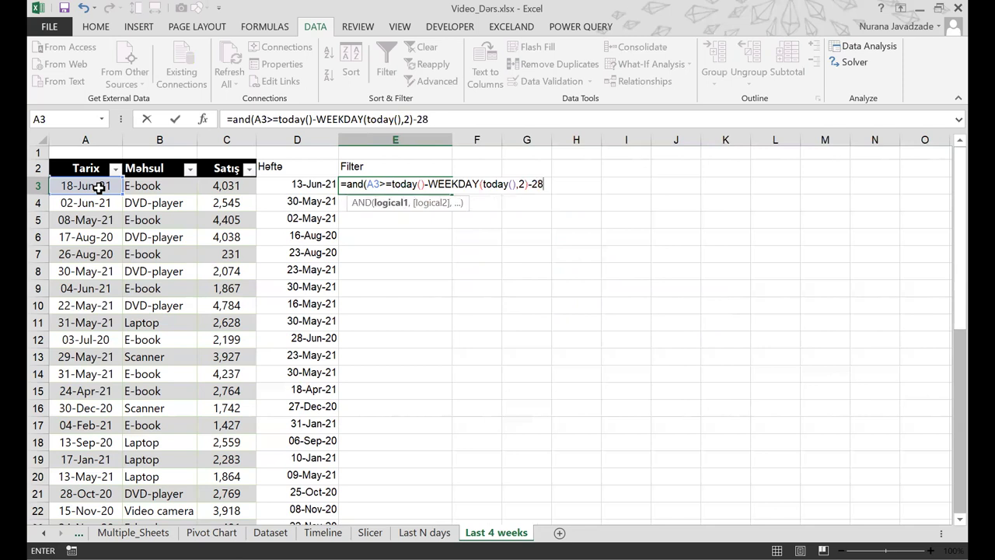
Add the second condition A3<TODAY()-WEEKDAY(TODAY(),2) to the AND formula in E3 and complete it.
type(",")
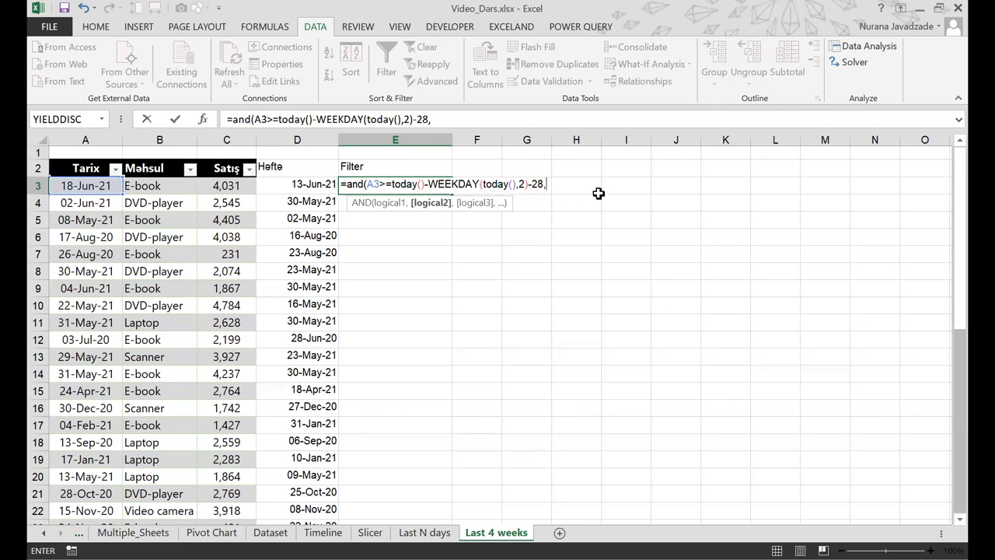
left_click(74, 186)
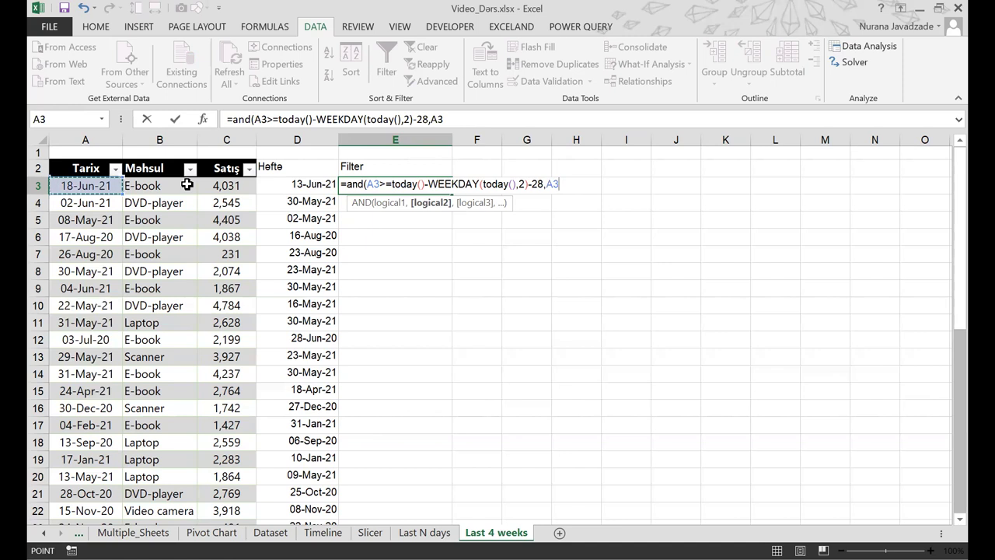
type("<today")
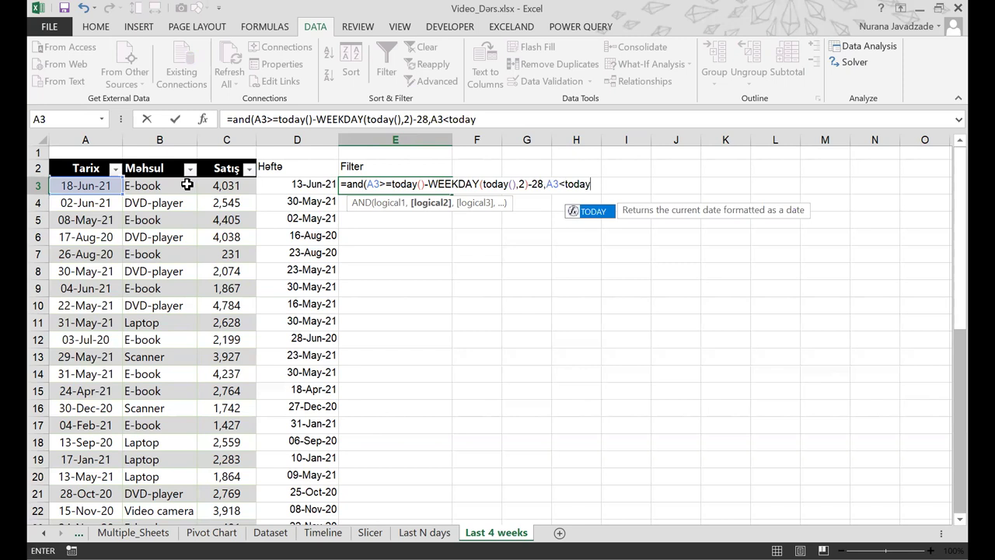
type("()")
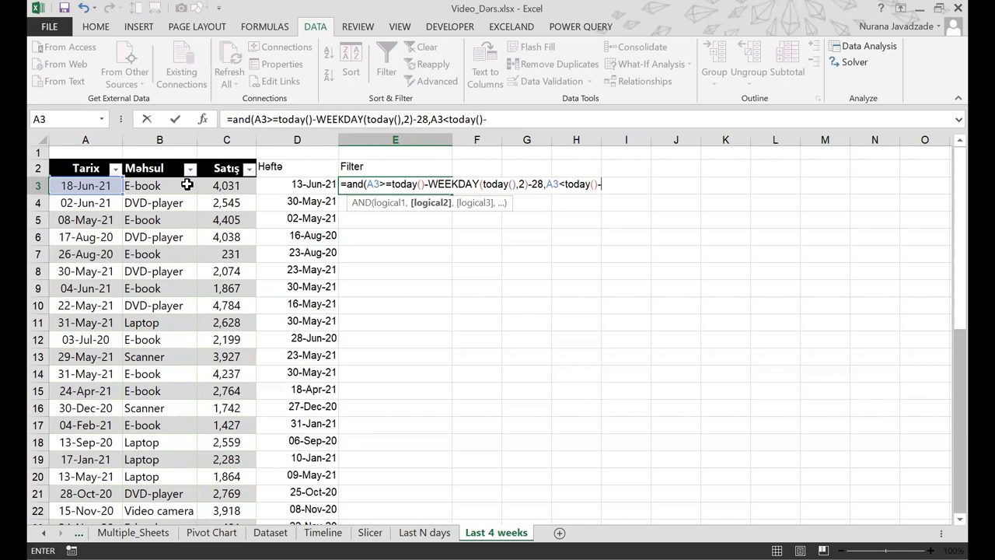
type("-weekday")
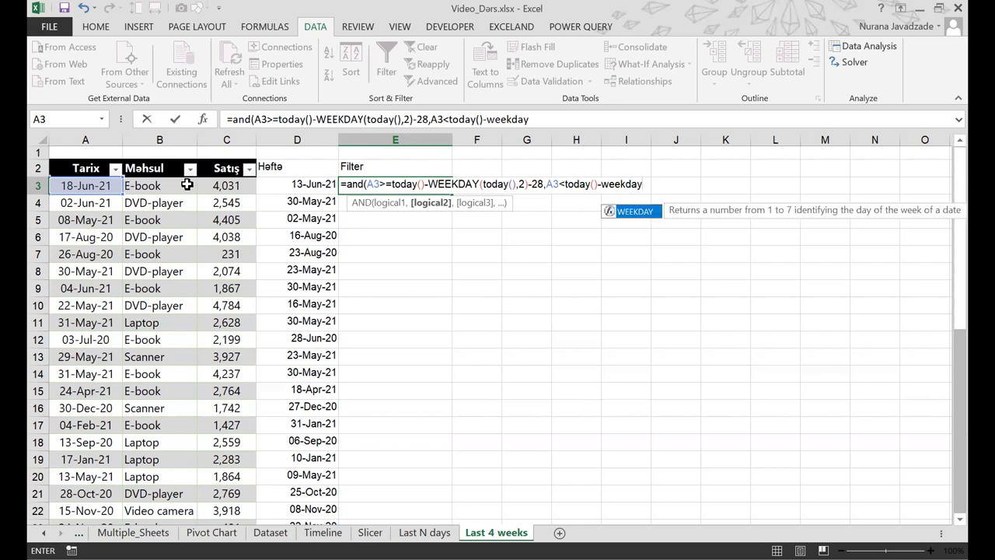
type("(")
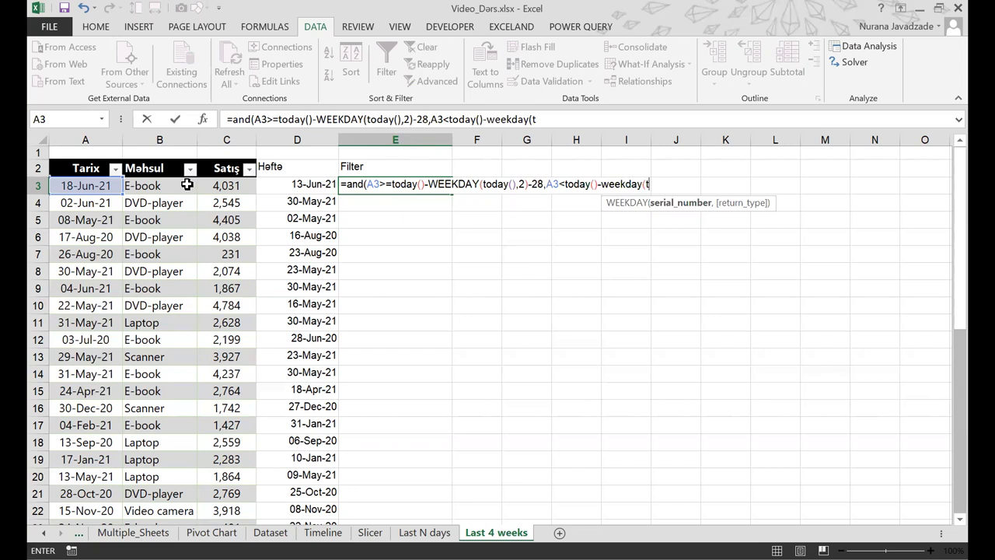
type("today(),2)0")
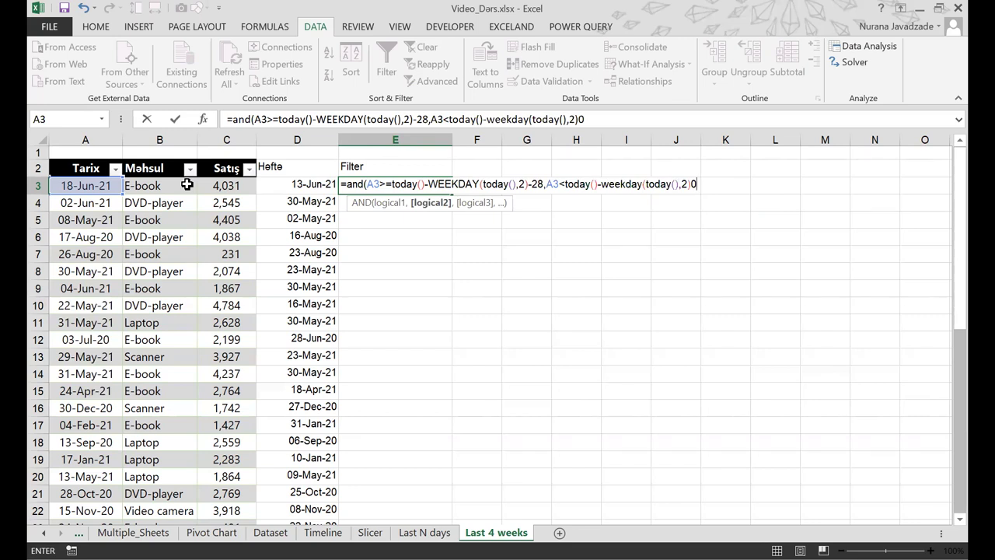
key("BackSpace")
key("Return")
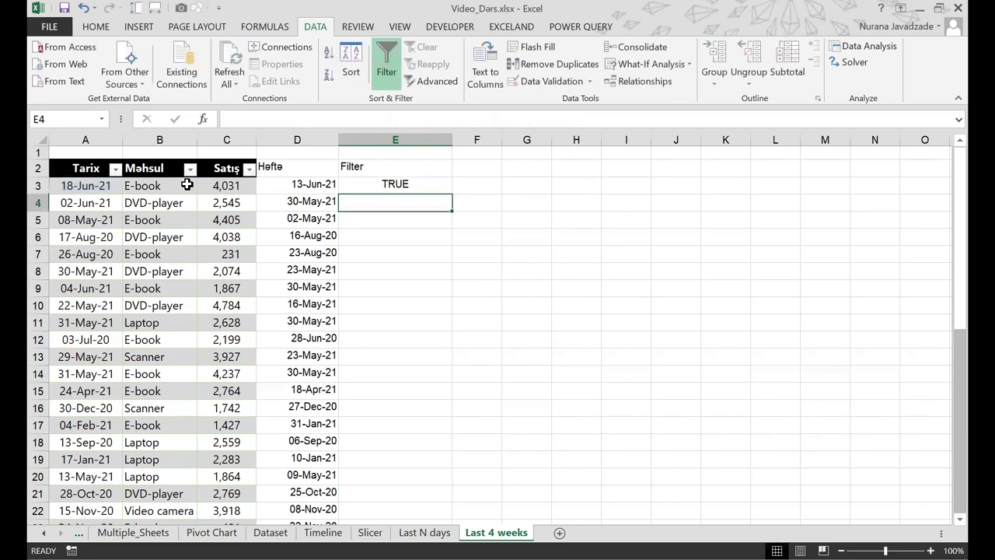
Check the E3 formula against the date in A3 and fill it down the Filter column for all data rows.
left_click(381, 190)
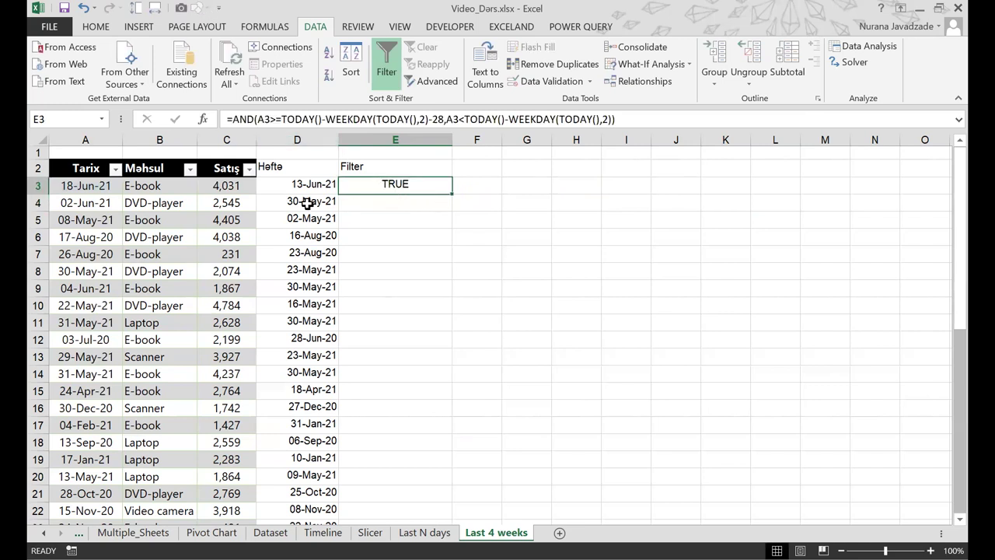
left_click(83, 186)
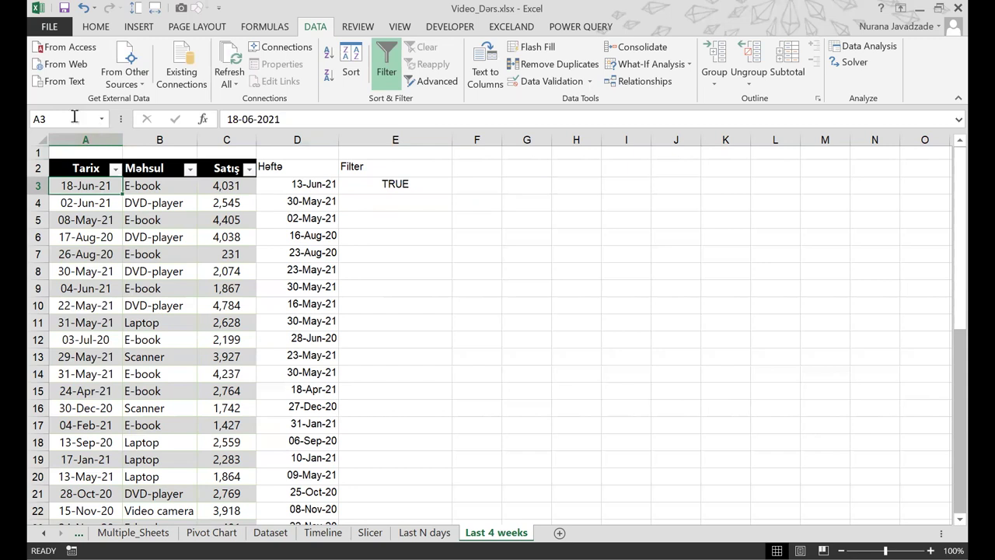
left_click(405, 189)
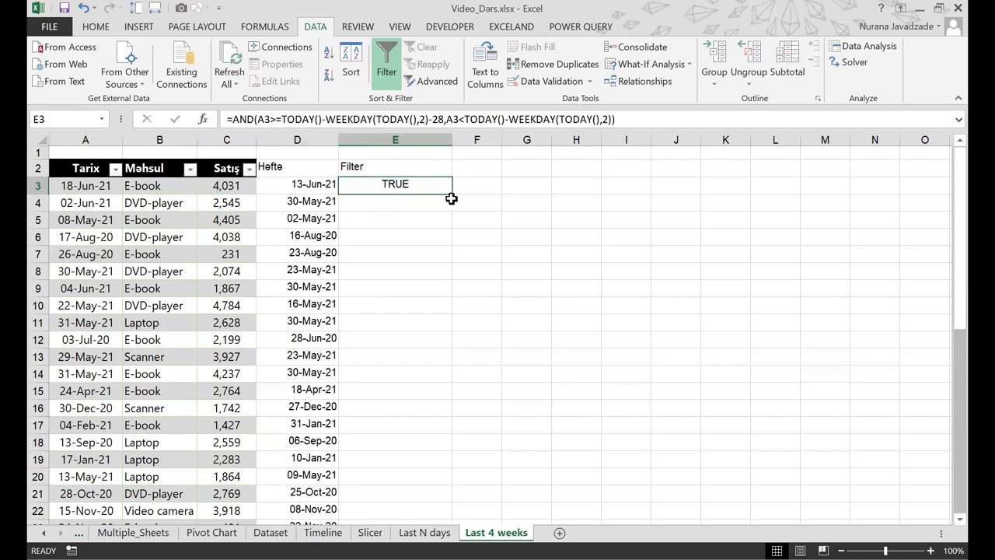
double_click(450, 194)
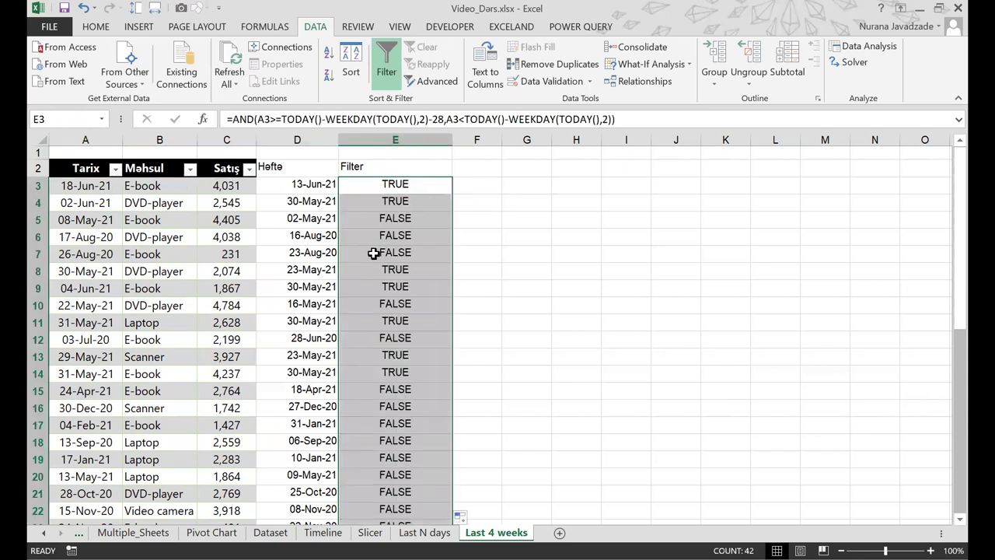
Compare the Filter results in the first data rows with their Tarix dates and inspect the empty area beside the table.
left_click(406, 204)
left_click(395, 219)
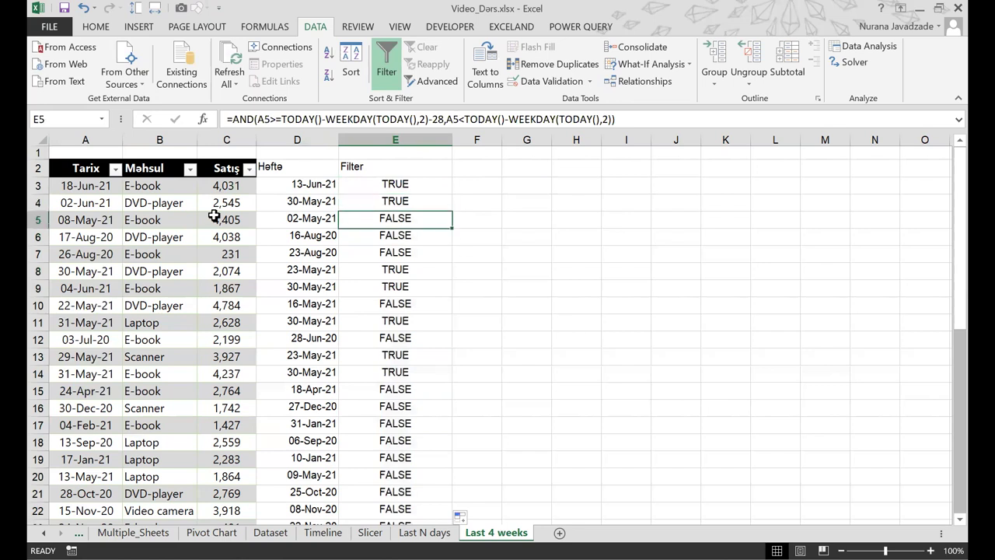
key("shift+space")
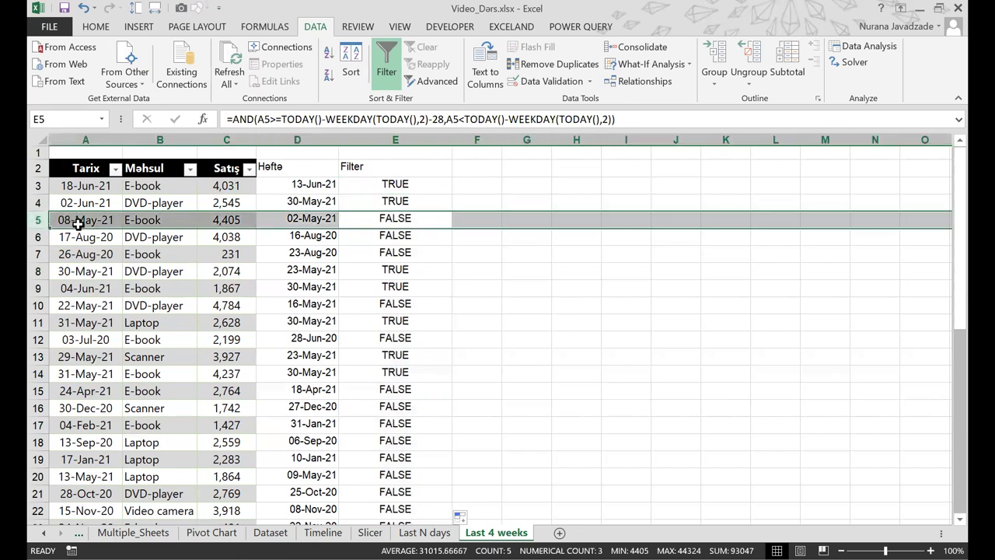
left_click(357, 239)
left_click(100, 237)
left_click(357, 237)
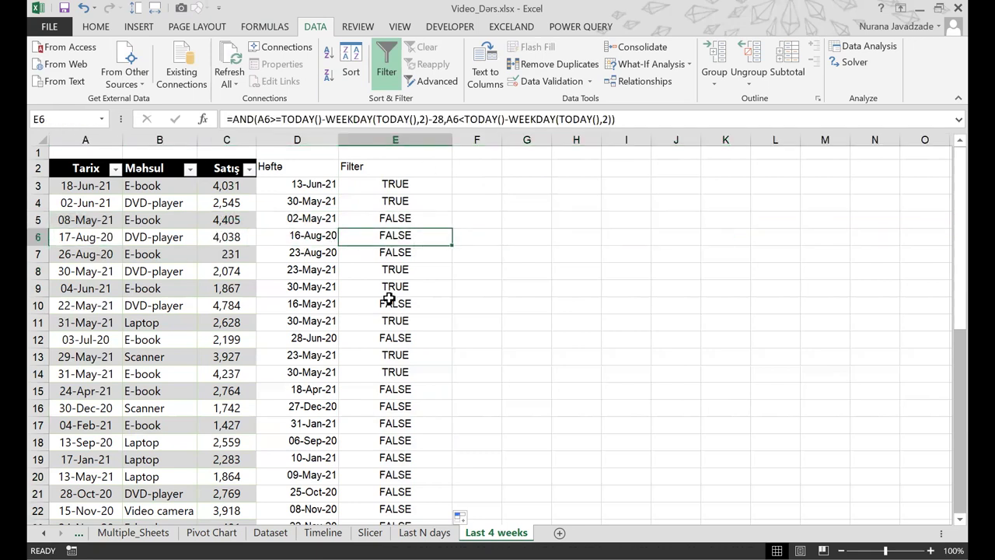
left_click(367, 188)
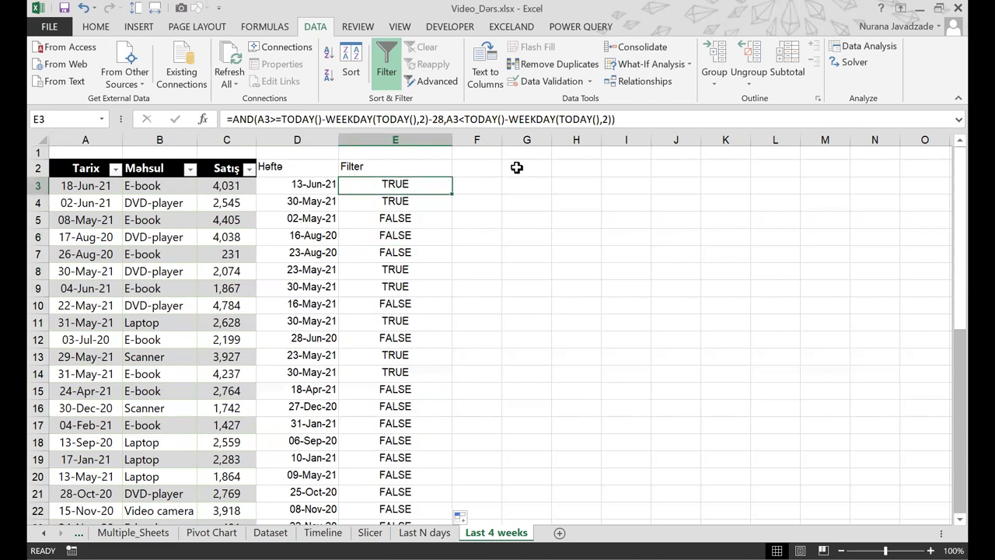
left_click_drag(517, 168, 669, 342)
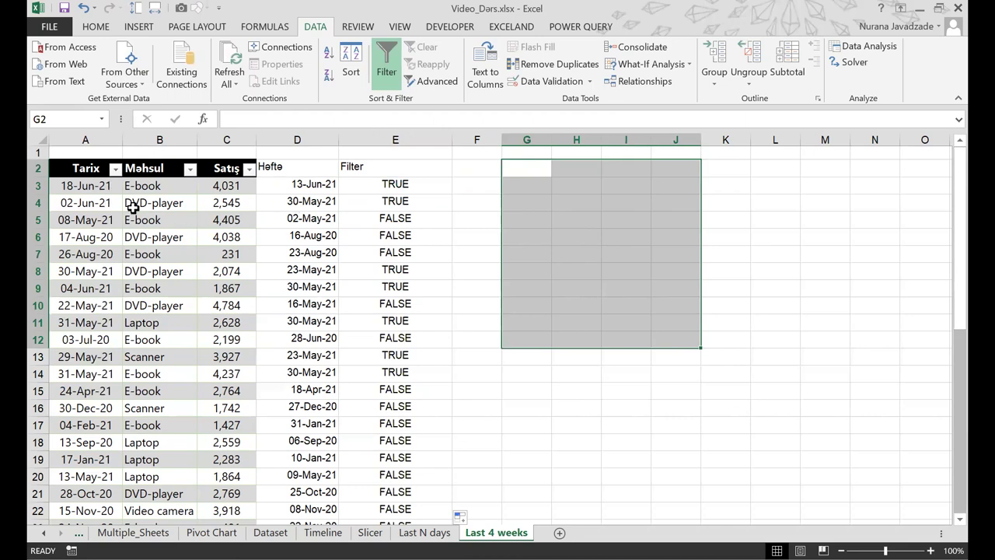
left_click_drag(71, 165, 372, 327)
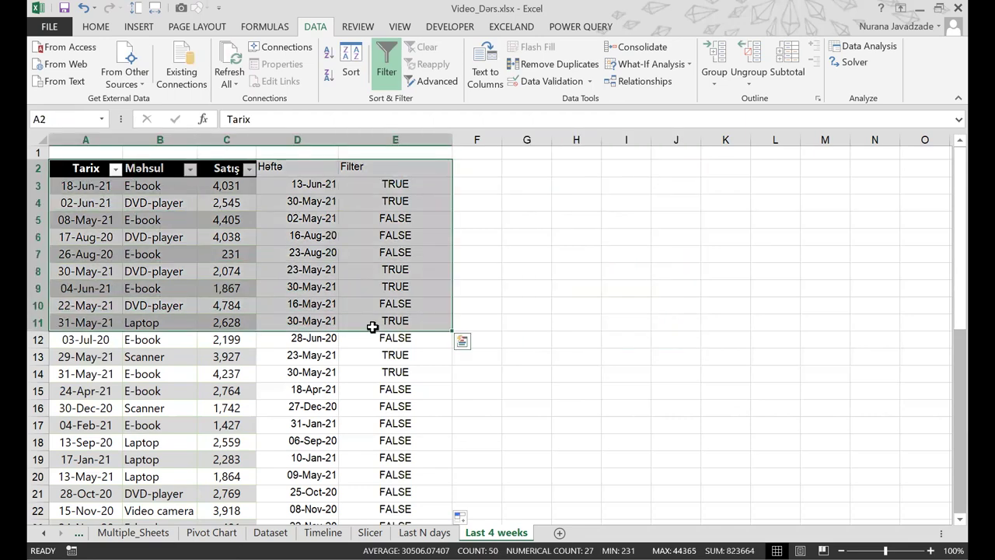
key("ctrl+shift+Down")
scroll(275, 338, "up", 5)
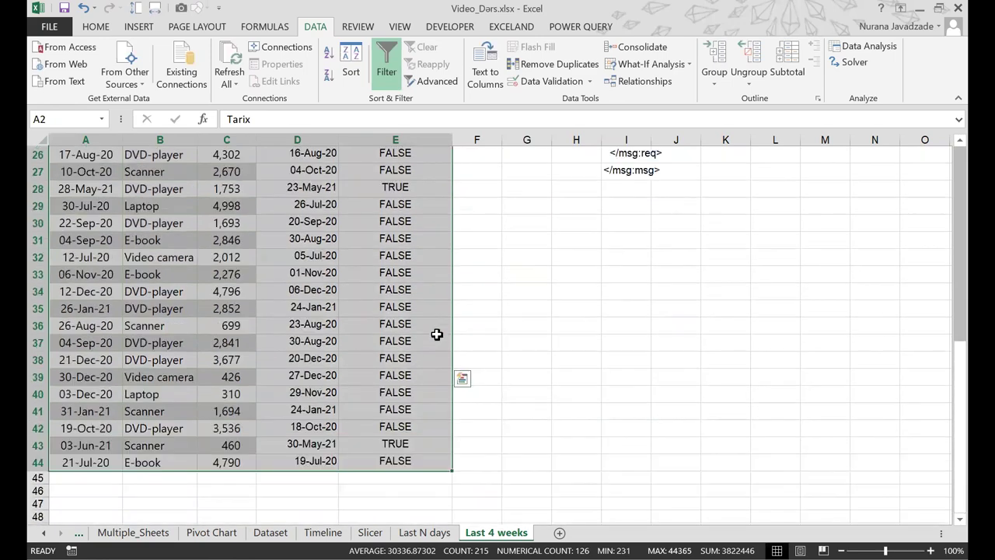
Clear the stray msg tag text from cells I26 and I27 beside the table.
scroll(591, 334, "up", 2)
left_click_drag(631, 411, 642, 426)
key("Delete")
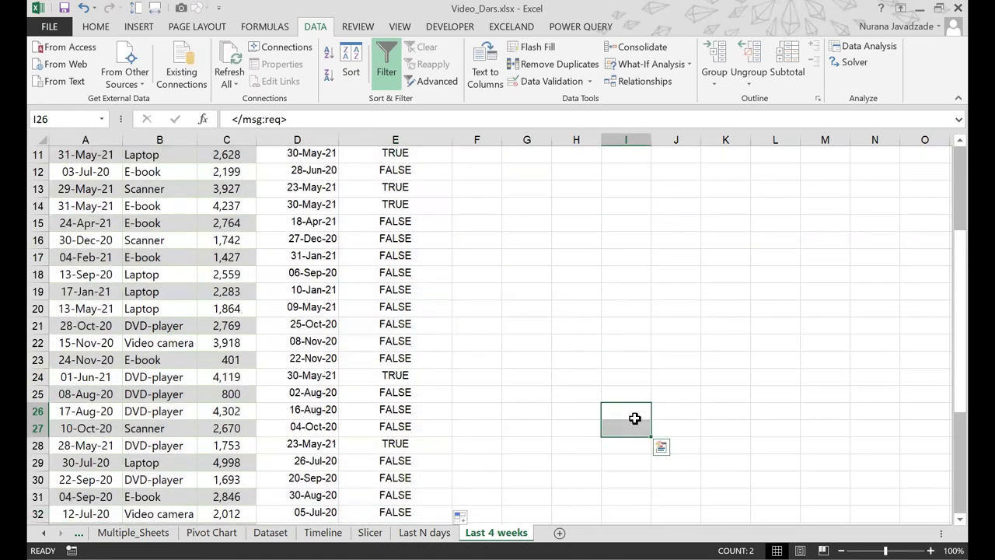
Create a PivotTable from the whole table range A2:E44, placed on the existing worksheet at cell G5.
scroll(275, 327, "up", 4)
left_click(68, 204)
key("ctrl+a")
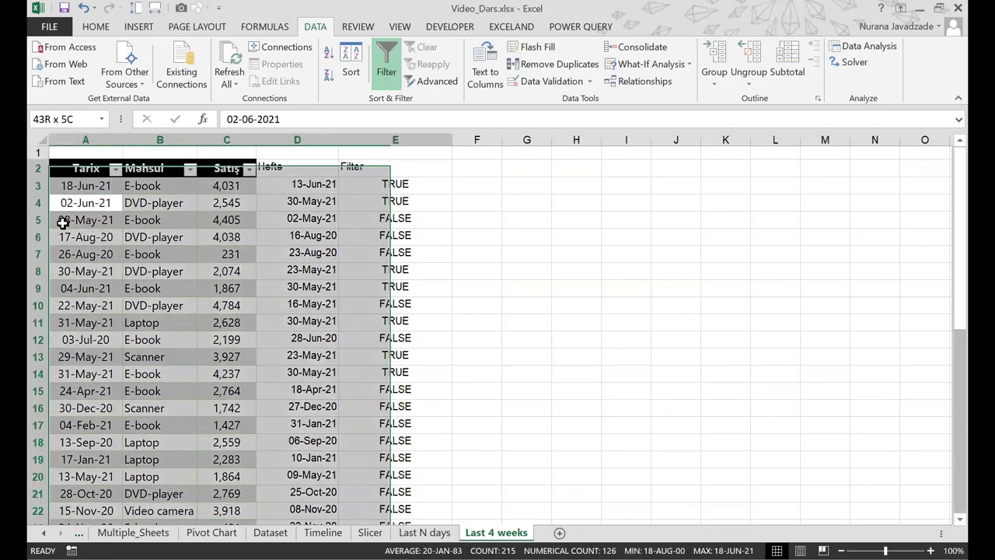
left_click(138, 27)
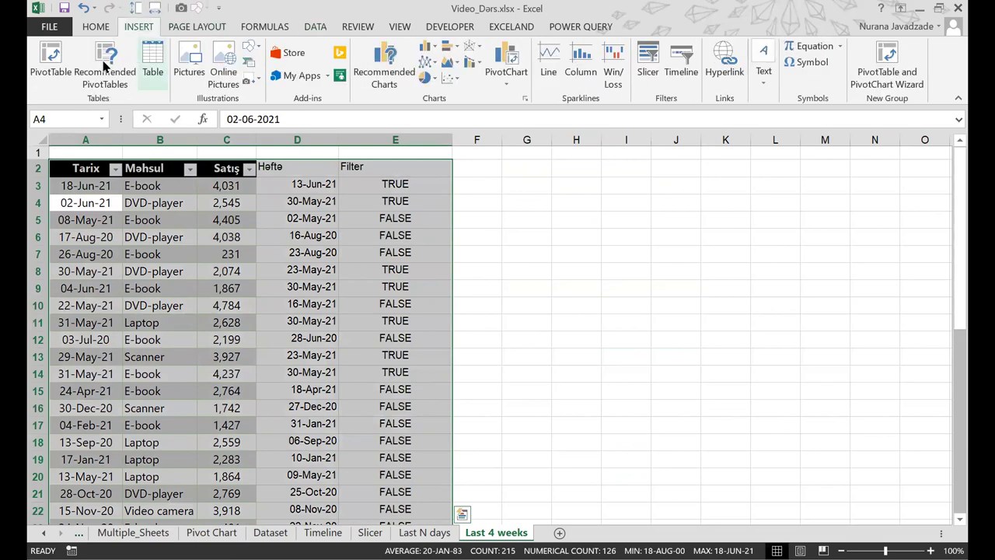
left_click(48, 58)
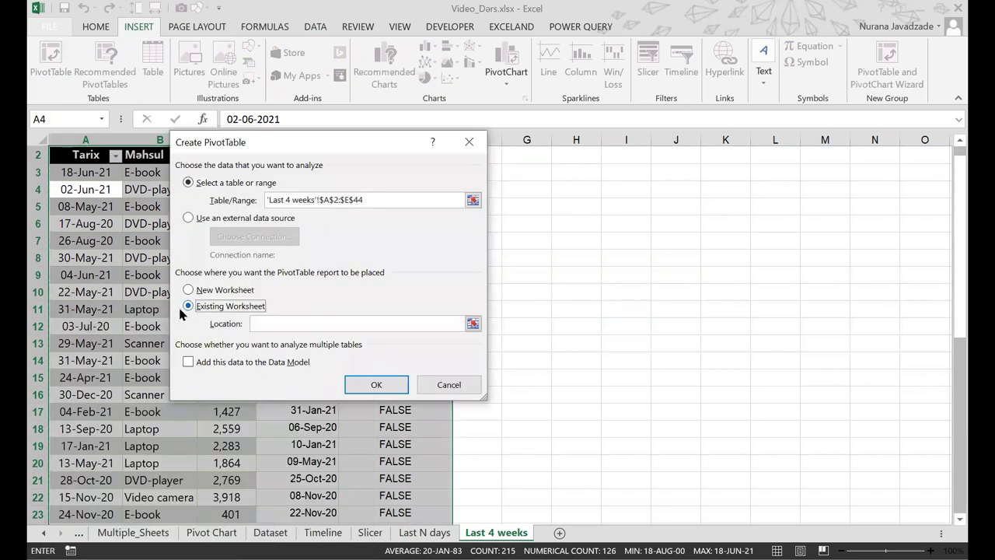
left_click(521, 207)
left_click(375, 385)
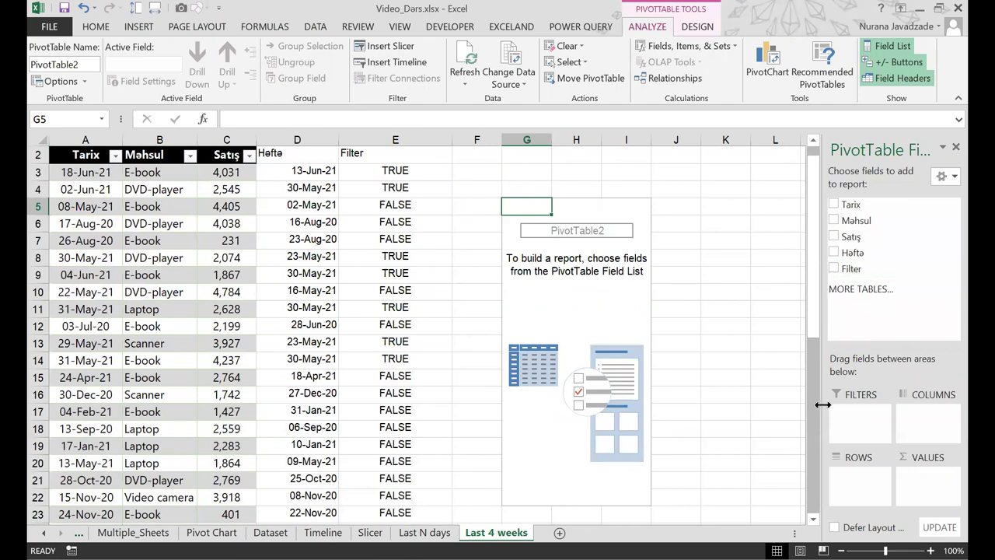
Lay out the PivotTable with Filter as report filter, Tarix as rows and the sum of Satış as values.
left_click_drag(836, 271, 848, 428)
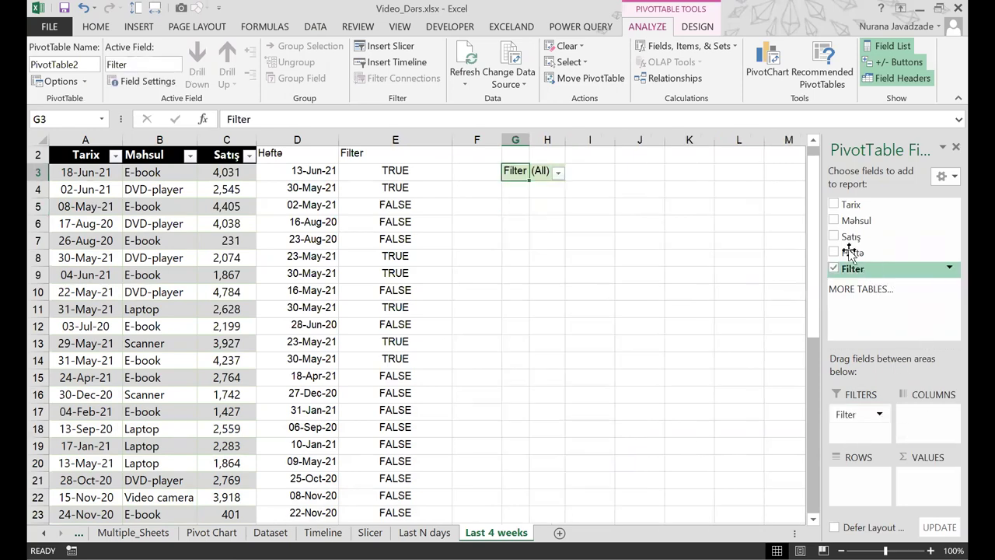
left_click_drag(842, 204, 869, 488)
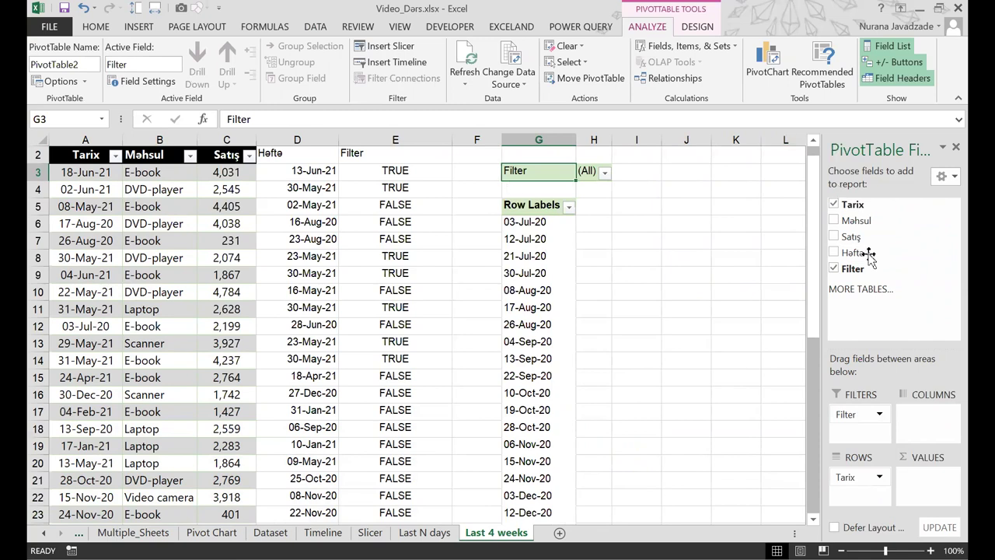
left_click_drag(849, 237, 925, 484)
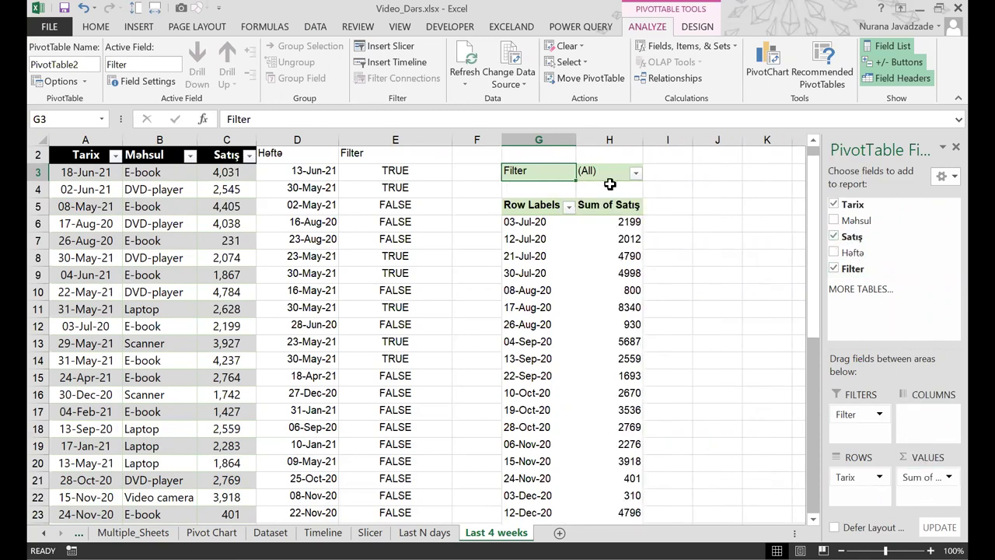
Enable multiple-item selection in the PivotTable's Filter field and exclude FALSE so only TRUE records are included.
left_click(636, 173)
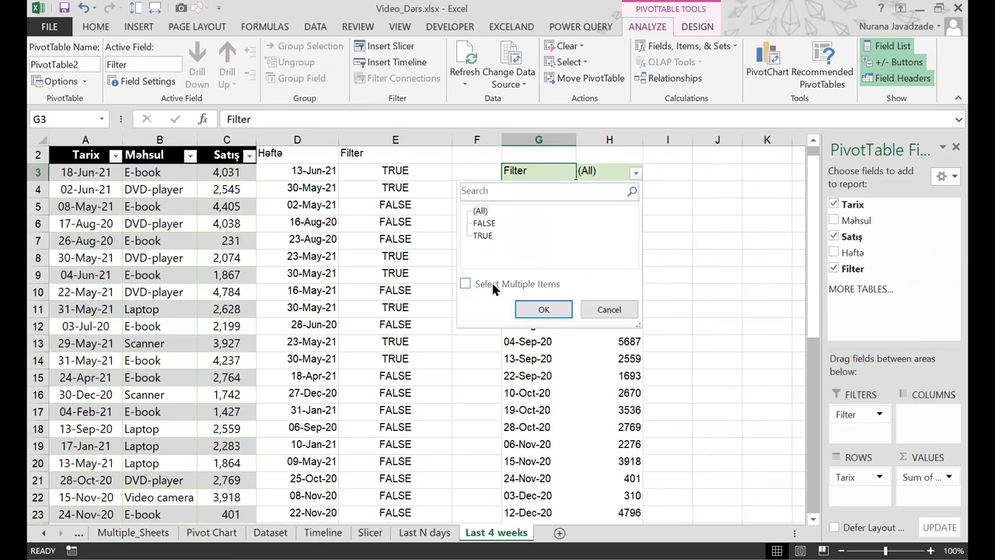
left_click(466, 285)
left_click(476, 224)
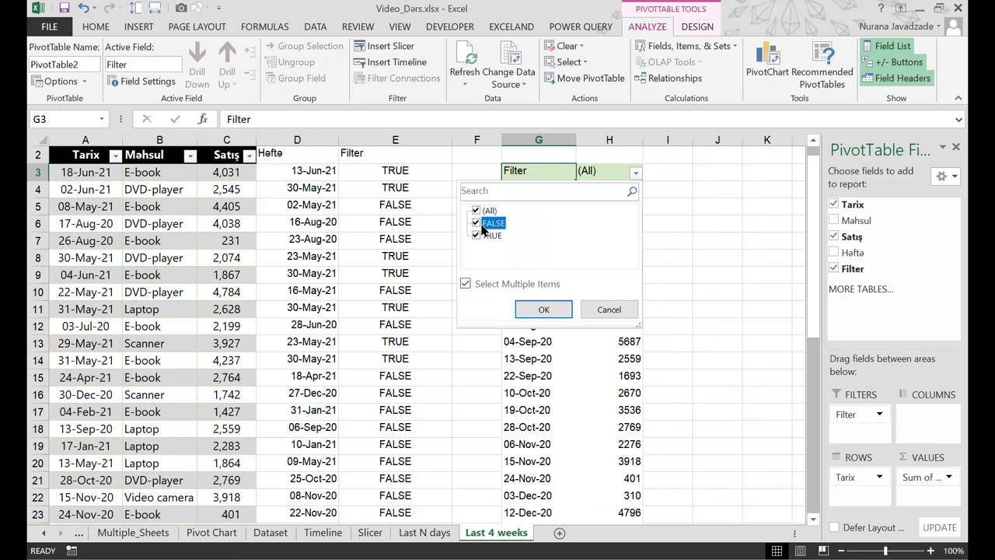
left_click(544, 309)
Review the dates listed in the filtered PivotTable and check them against the Tarix and Filter columns of the source table.
left_click_drag(542, 224, 524, 356)
left_click_drag(537, 222, 553, 359)
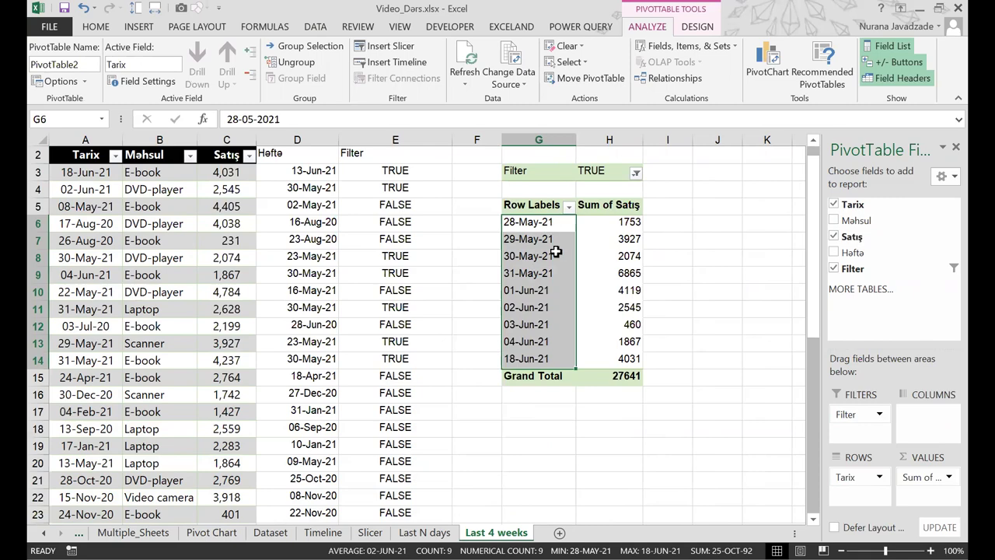
left_click_drag(549, 227, 555, 344)
scroll(108, 280, "down", 1)
scroll(109, 280, "down", 4)
left_click(109, 280)
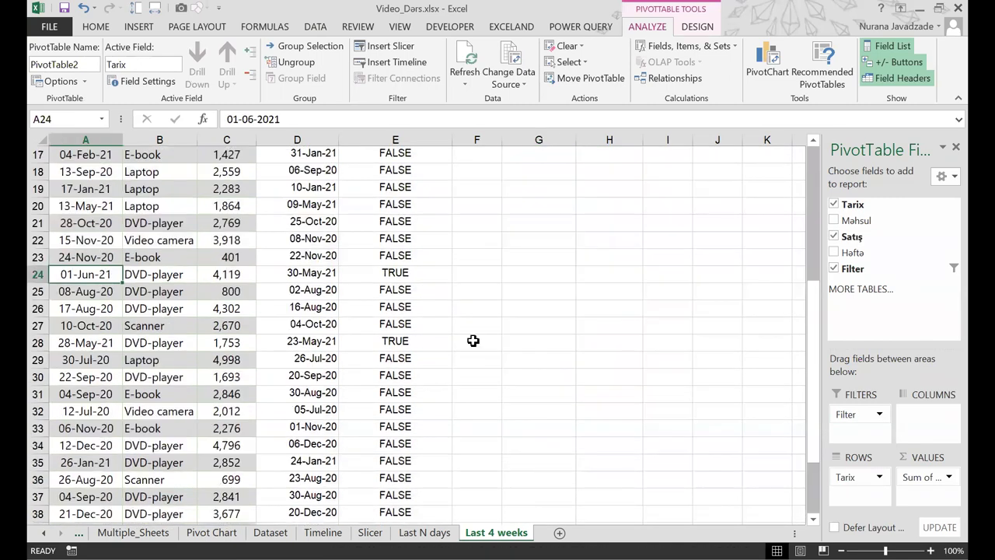
key("Down")
key("Down")
key("Down")
key("Down")
key("Down")
key("Down")
key("Down")
key("Down")
key("Down")
key("Down")
key("Down")
key("Down")
key("Down")
key("Down")
key("Down")
key("Down")
key("Down")
key("Down")
key("Down")
key("Down")
key("ctrl+Home")
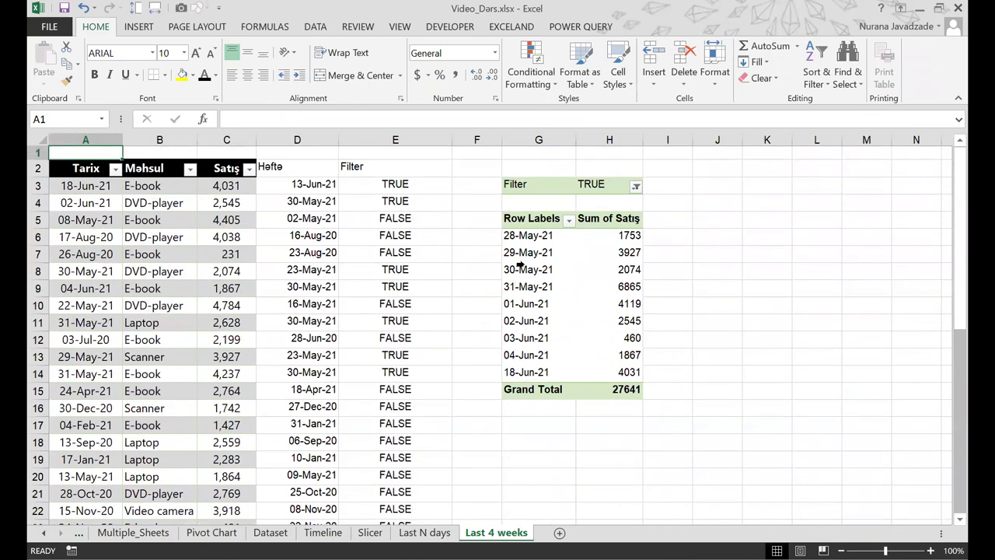
left_click(517, 252)
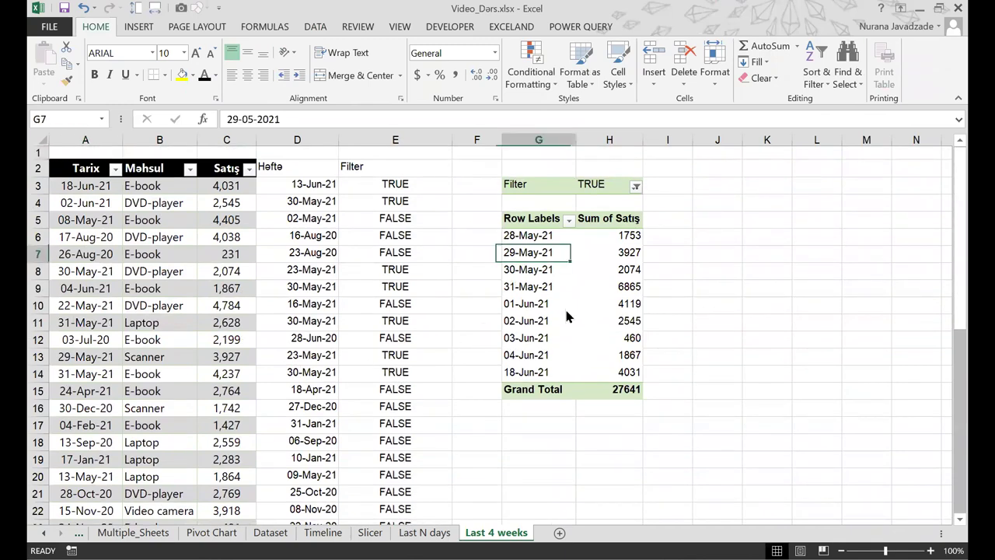
right_click(514, 257)
key("Escape")
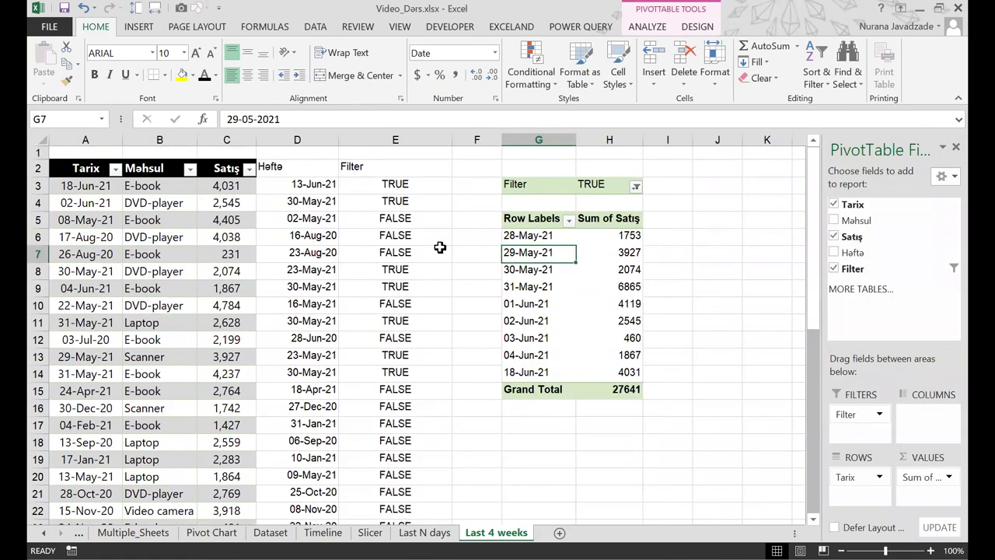
Examine the 28-day offset in the AND formula of cell E3 and leave the formula without editing it.
left_click(380, 184)
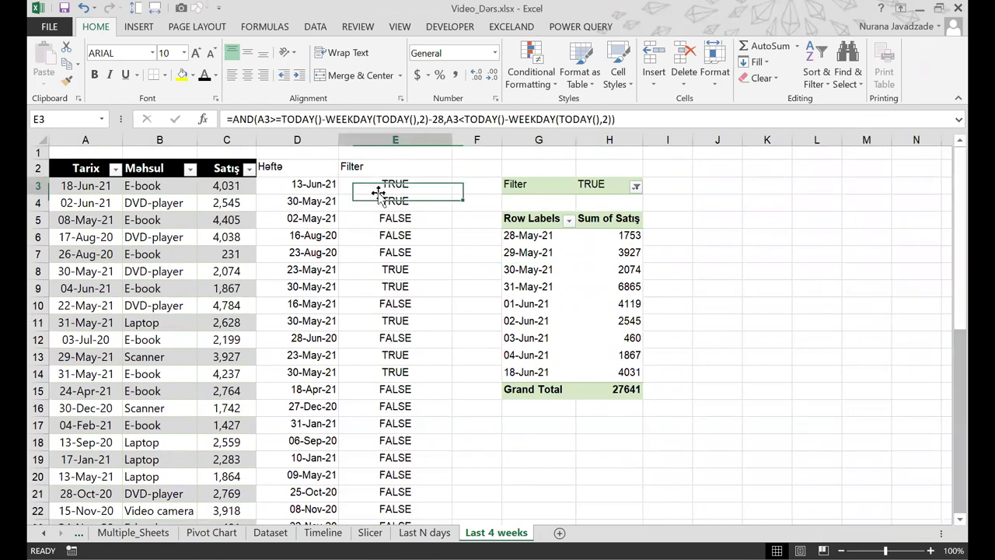
left_click(441, 119)
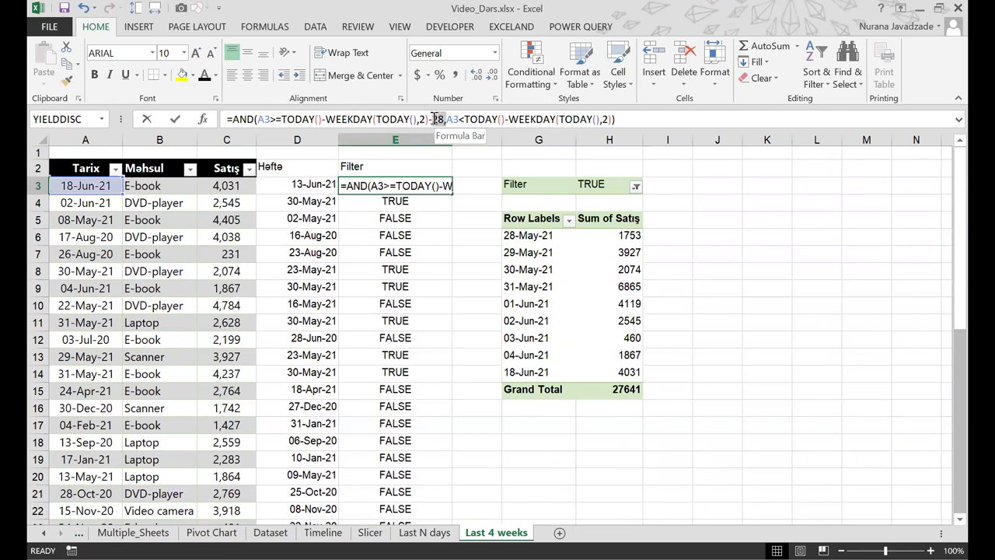
double_click(438, 119)
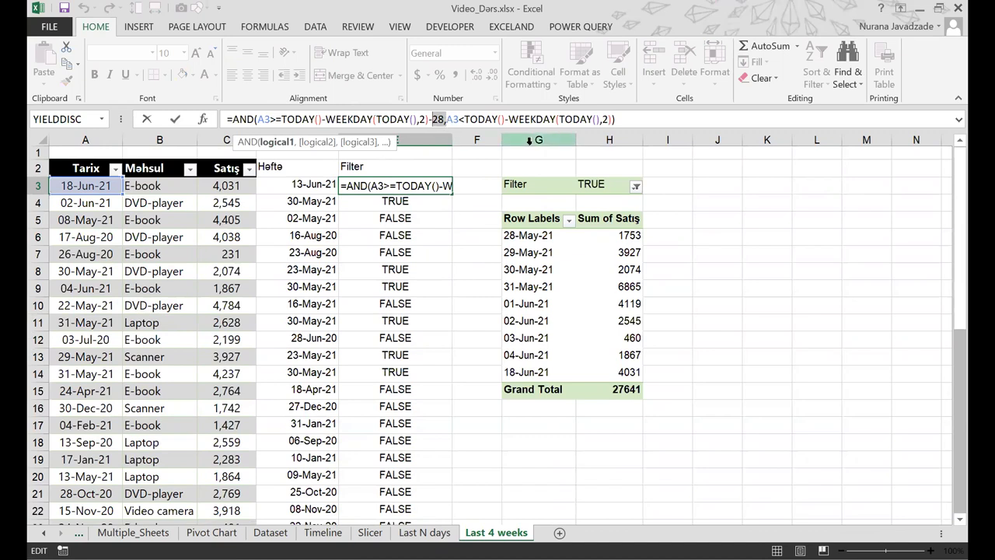
key("Escape")
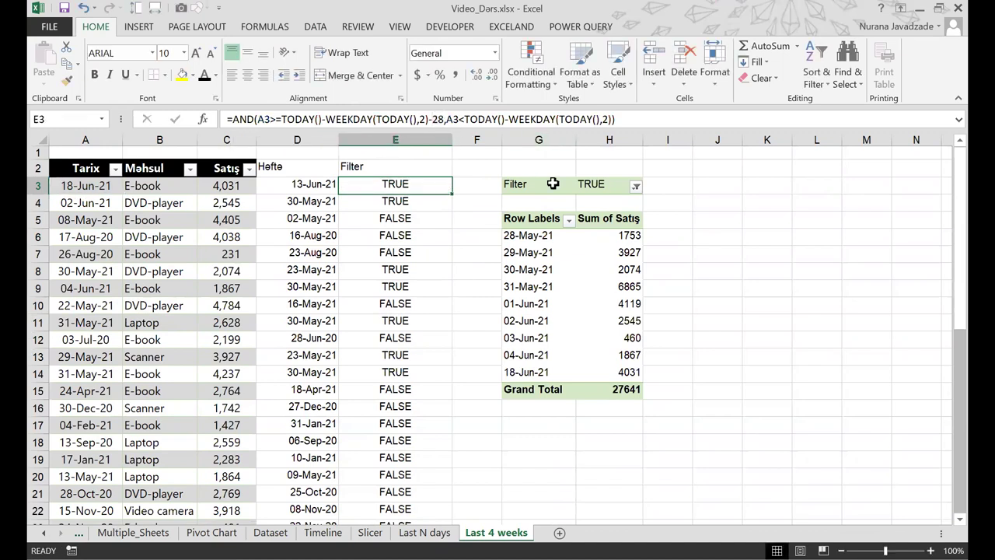
left_click(454, 221)
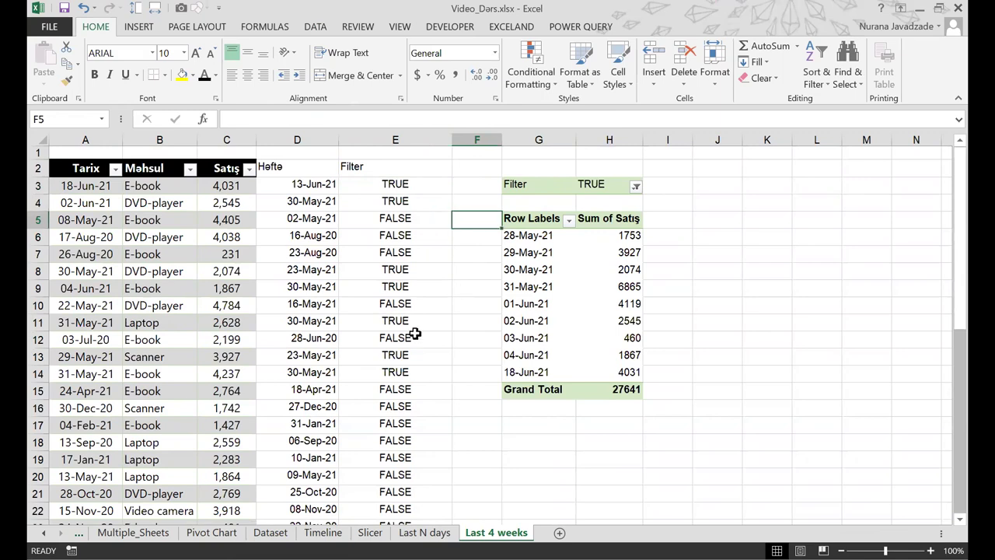